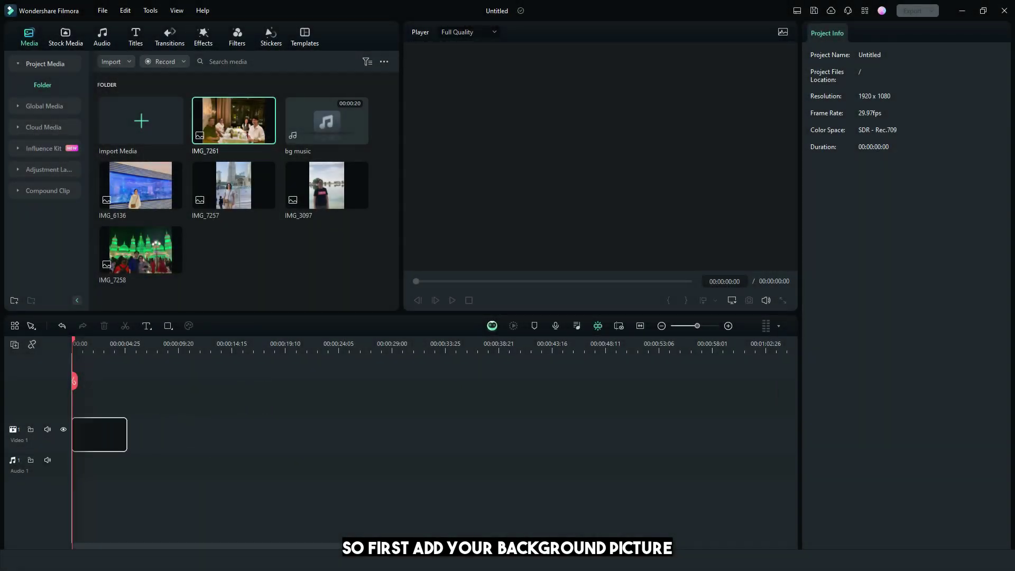
- Place the IMG_7261 dinner photo on the video track, lengthen it, and add bg music below
left_click_drag(234, 121, 103, 435)
left_click_drag(190, 435, 232, 435)
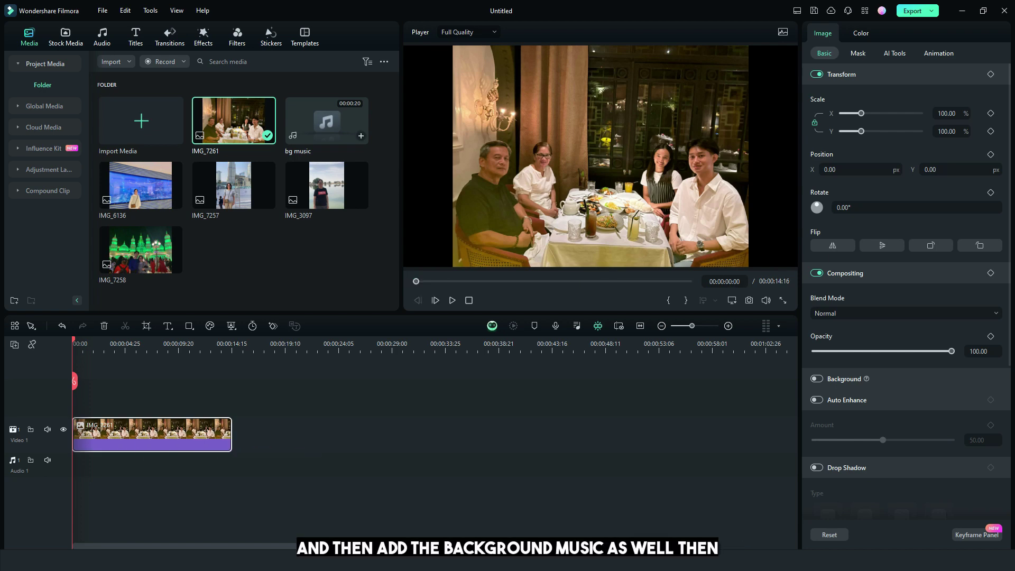
left_click_drag(327, 120, 104, 465)
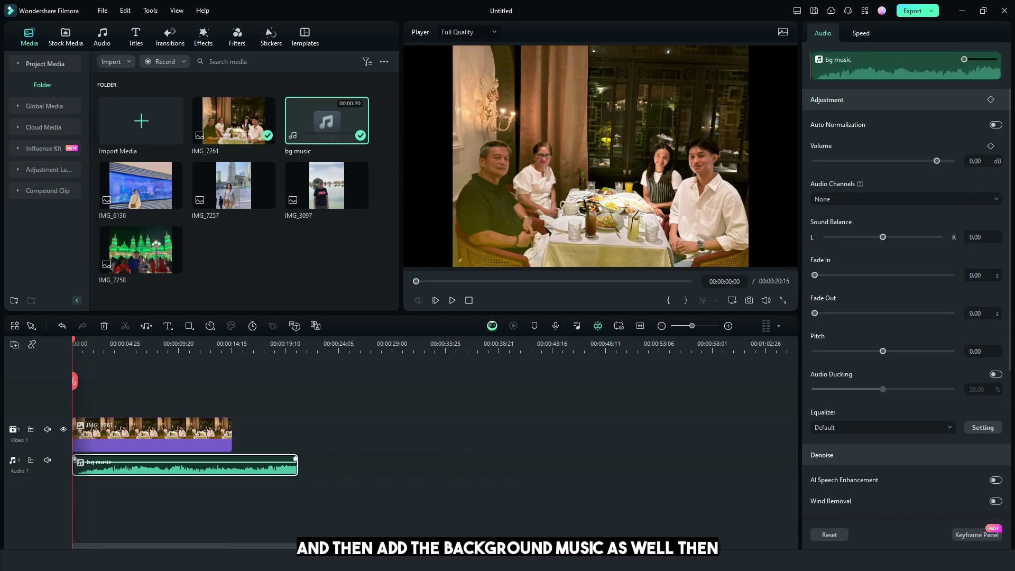
- Transcribe the bg music into a lyric subtitle clip with Speech-to-Text
right_click(144, 464)
left_click(199, 199)
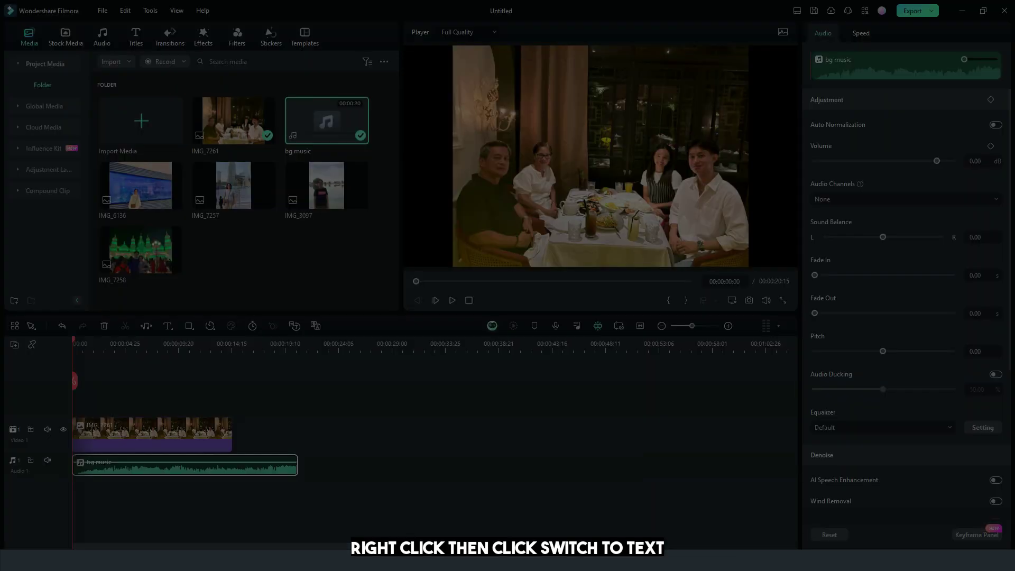
left_click(587, 373)
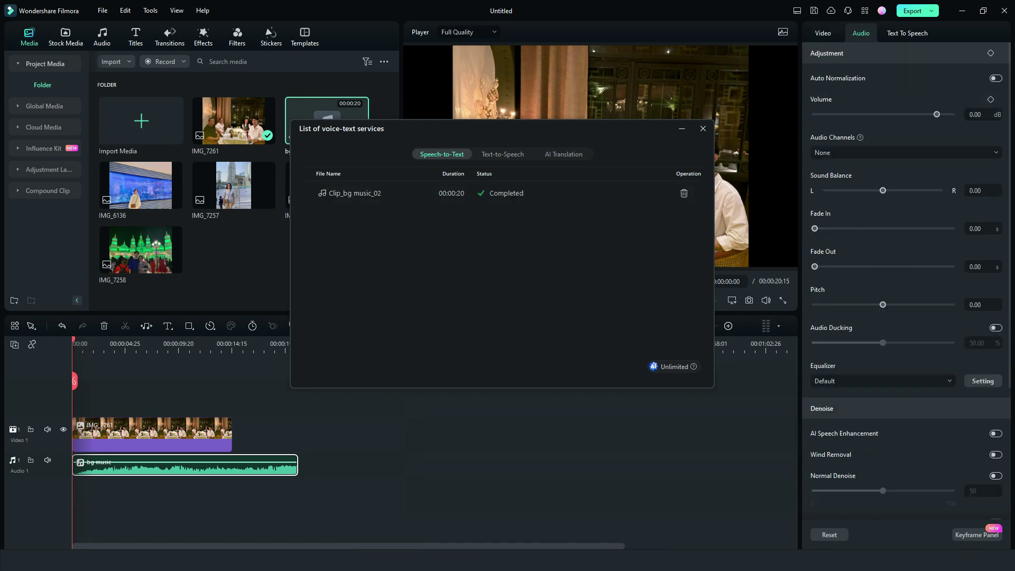
left_click(703, 127)
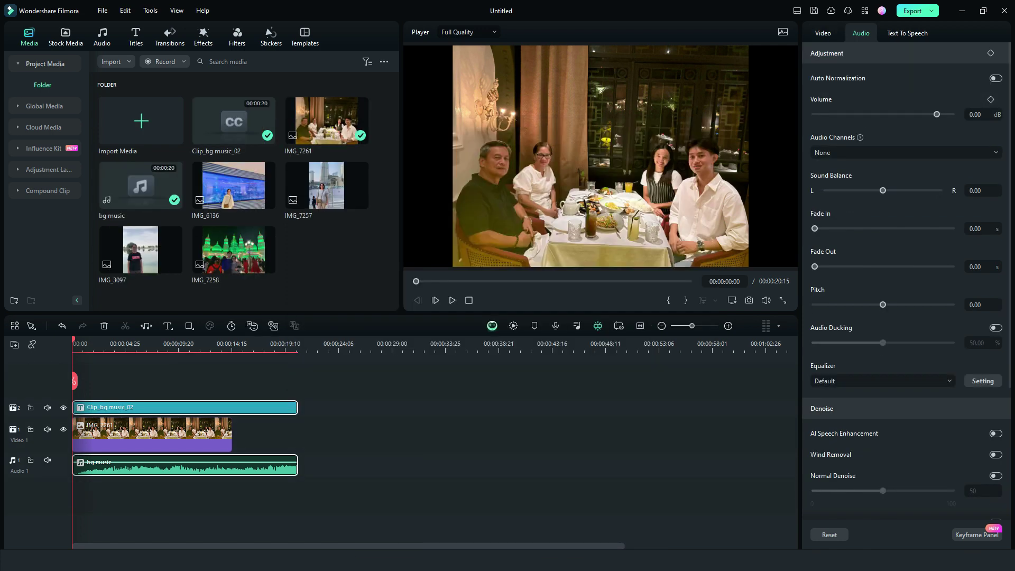
double_click(185, 406)
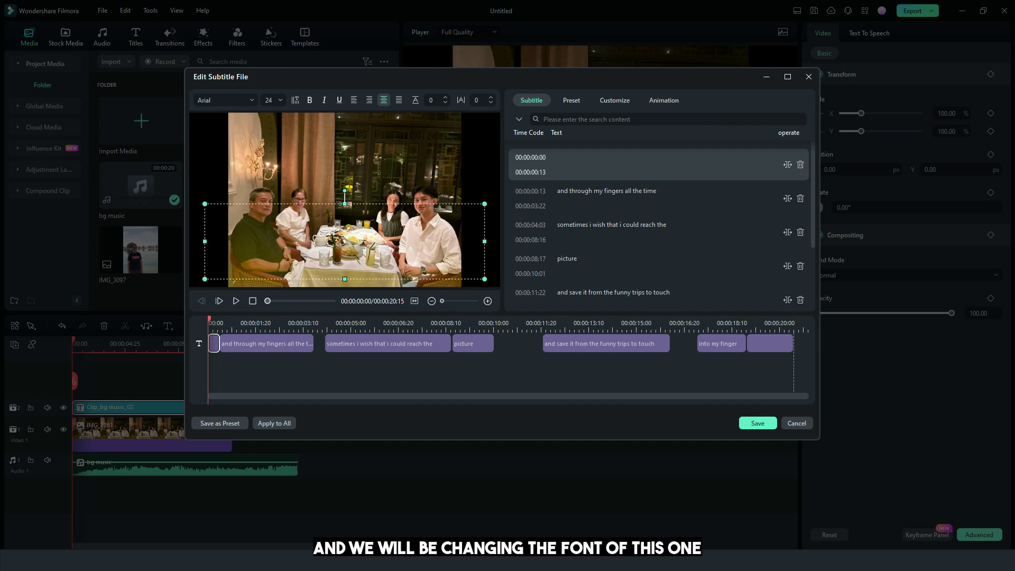
- Remove the empty first subtitle, start the first lyric at zero, and set Sitka Heading Bold
left_click(266, 344)
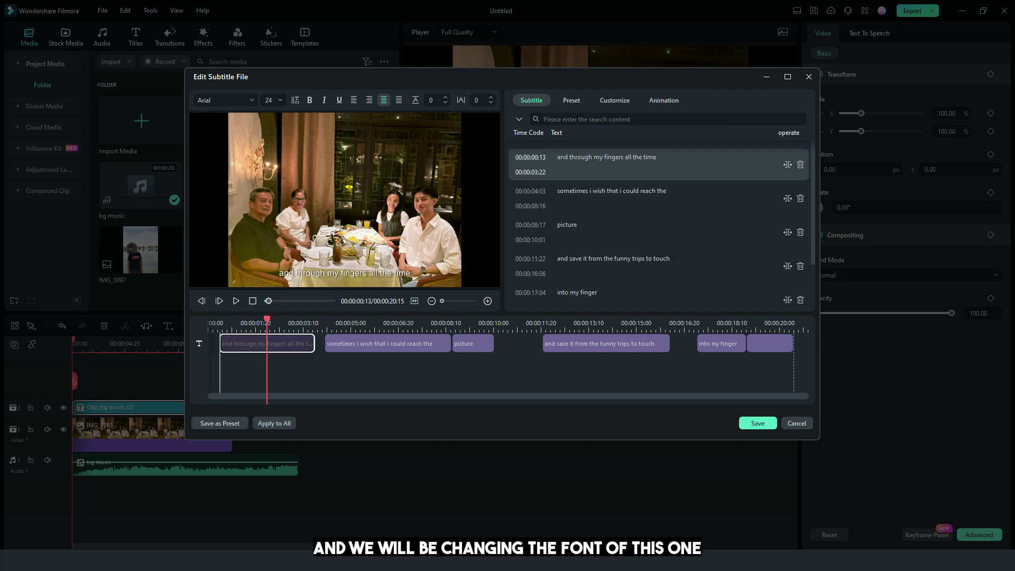
left_click_drag(220, 343, 209, 343)
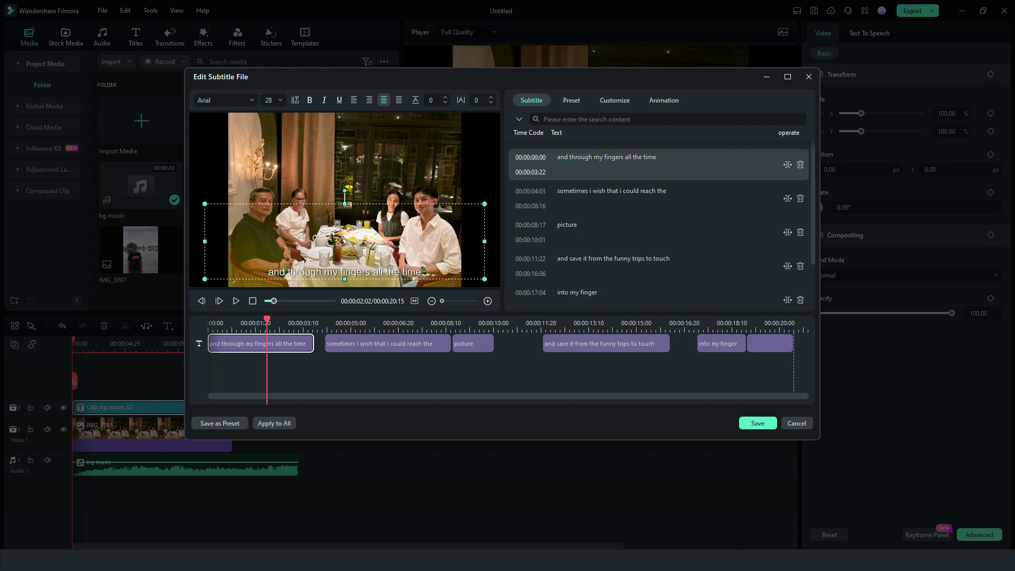
type("slipping")
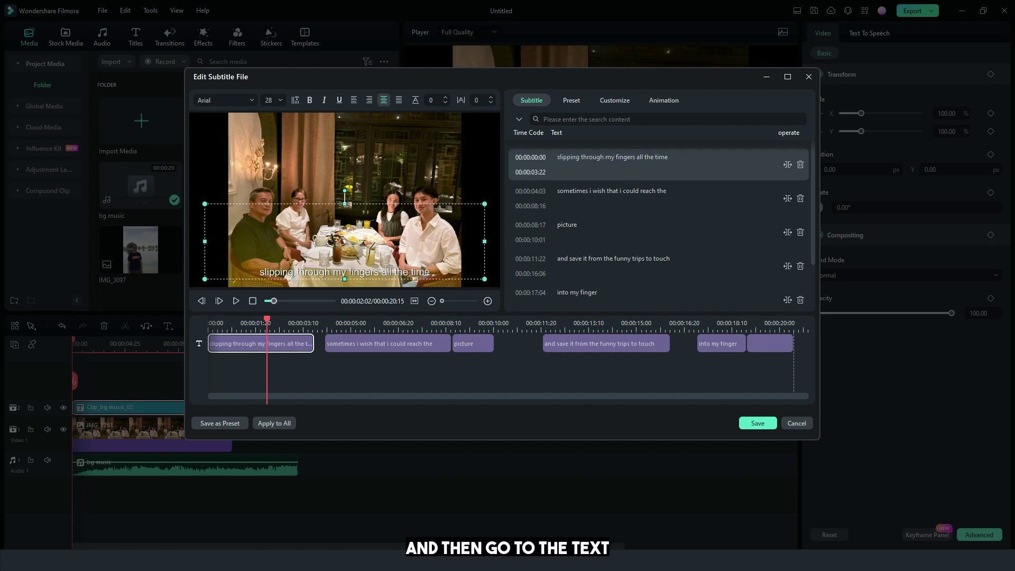
left_click(226, 100)
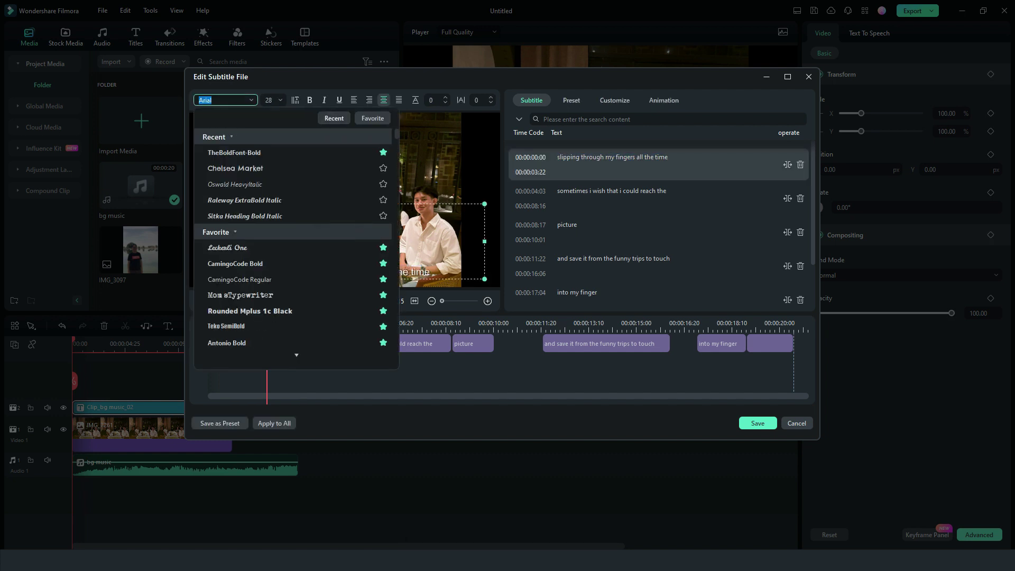
left_click(337, 216)
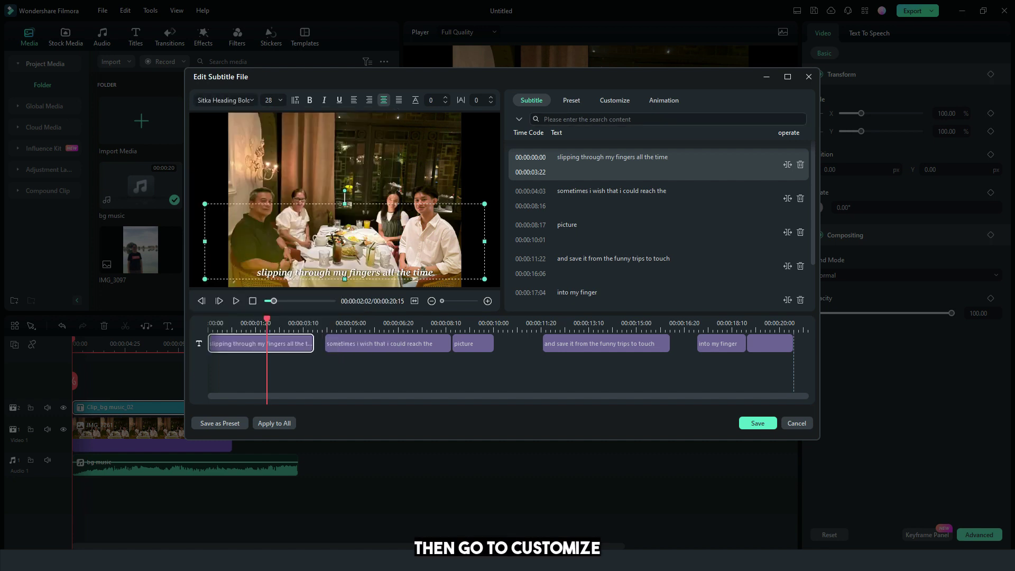
- Give the subtitles a white outline of thickness 1 with added blur
left_click(614, 100)
scroll(659, 206, "down", 3)
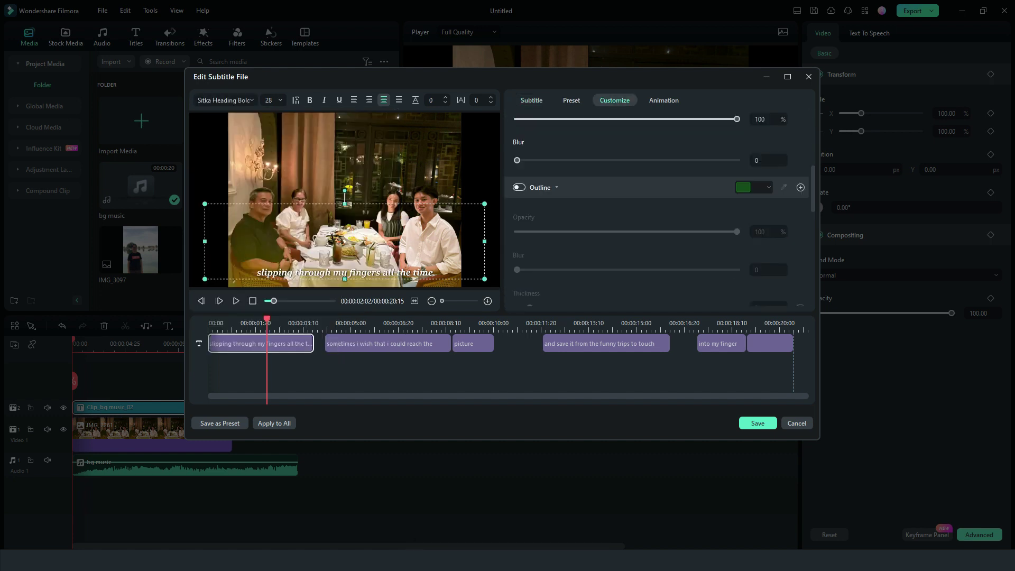
left_click(753, 187)
left_click(744, 278)
scroll(659, 222, "down", 1)
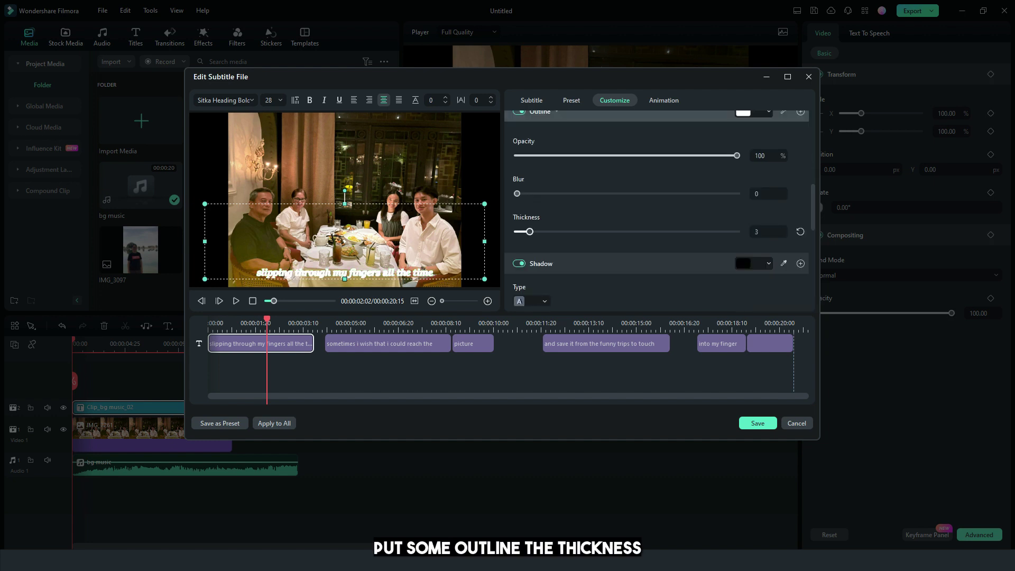
left_click_drag(529, 232, 525, 232)
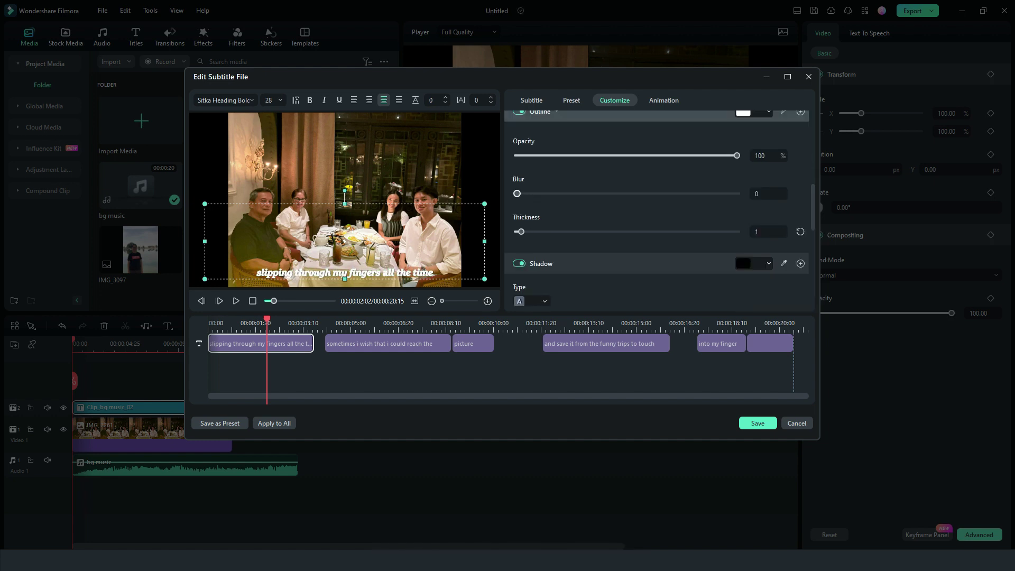
left_click_drag(518, 194, 539, 194)
left_click_drag(529, 231, 521, 231)
left_click_drag(561, 194, 582, 194)
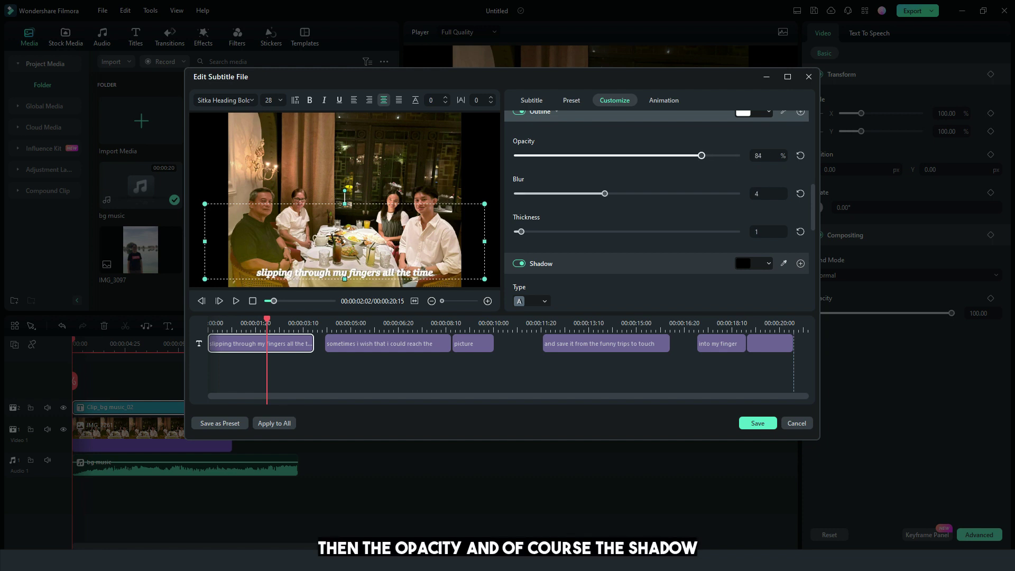
scroll(659, 208, "down", 2)
scroll(658, 208, "down", 1)
left_click_drag(521, 231, 638, 232)
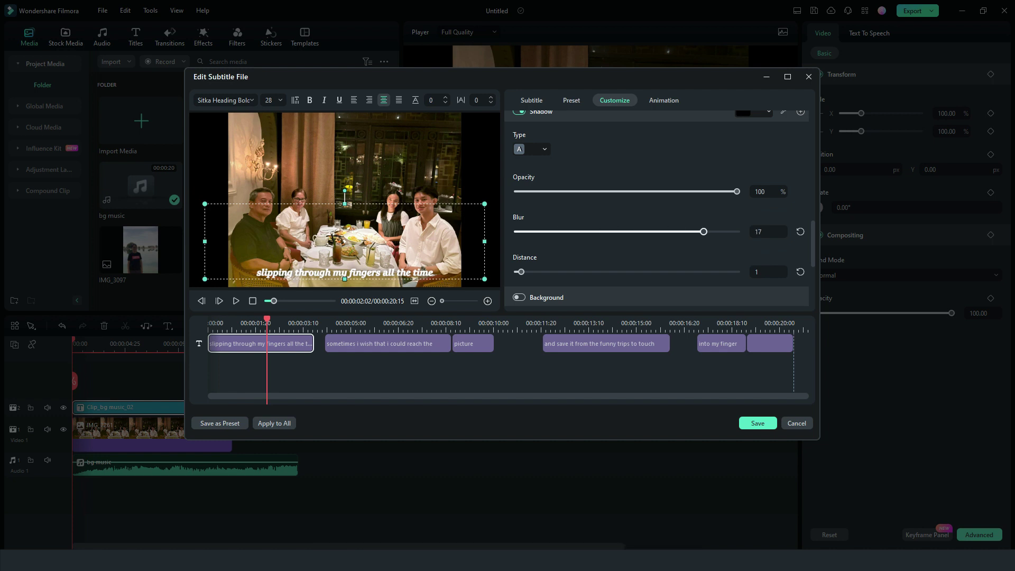
scroll(659, 208, "down", 1)
scroll(659, 208, "down", 3)
scroll(658, 208, "down", 2)
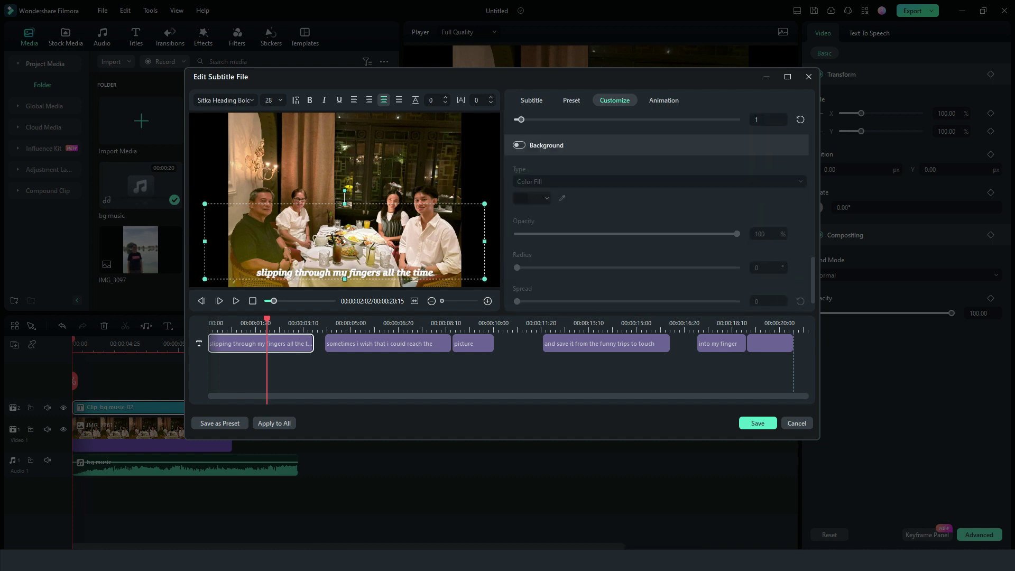
- Apply the Appearing entrance animation to all subtitles and save the edits
left_click(664, 100)
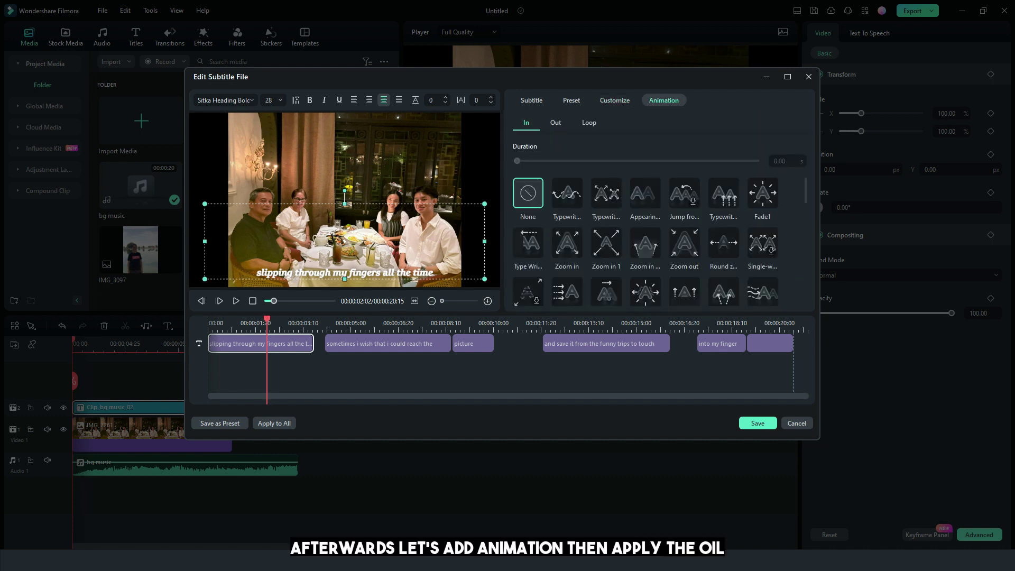
left_click(646, 193)
left_click(275, 422)
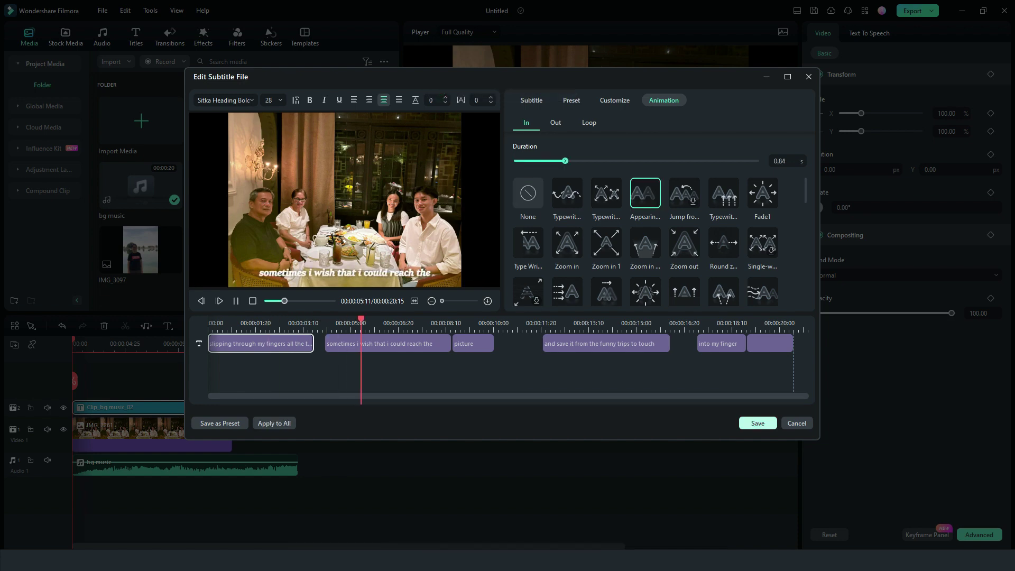
left_click(758, 423)
- Trim the dinner photo to its lyric line, then add and trim the palace photo
left_click(151, 434)
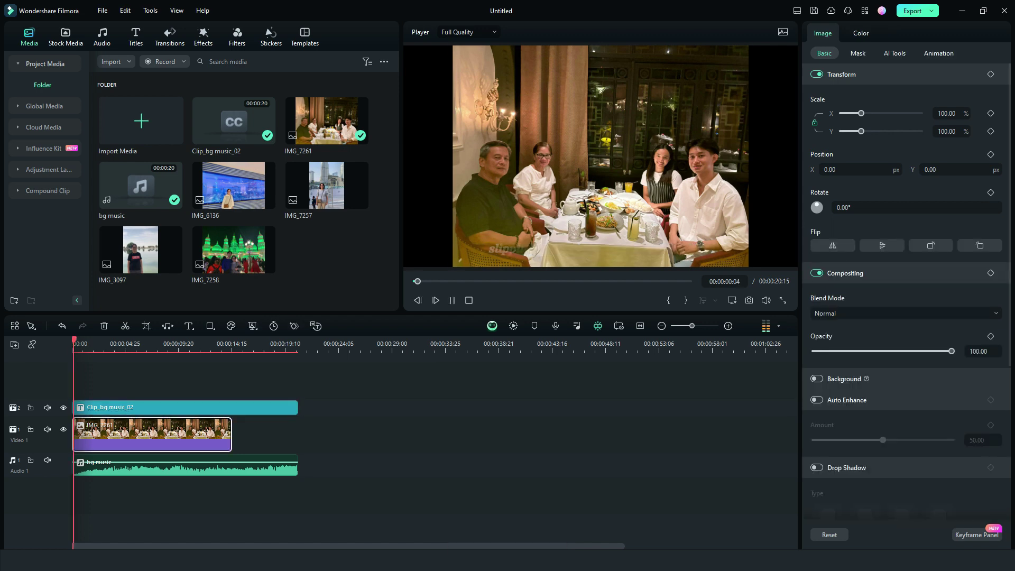
key("space")
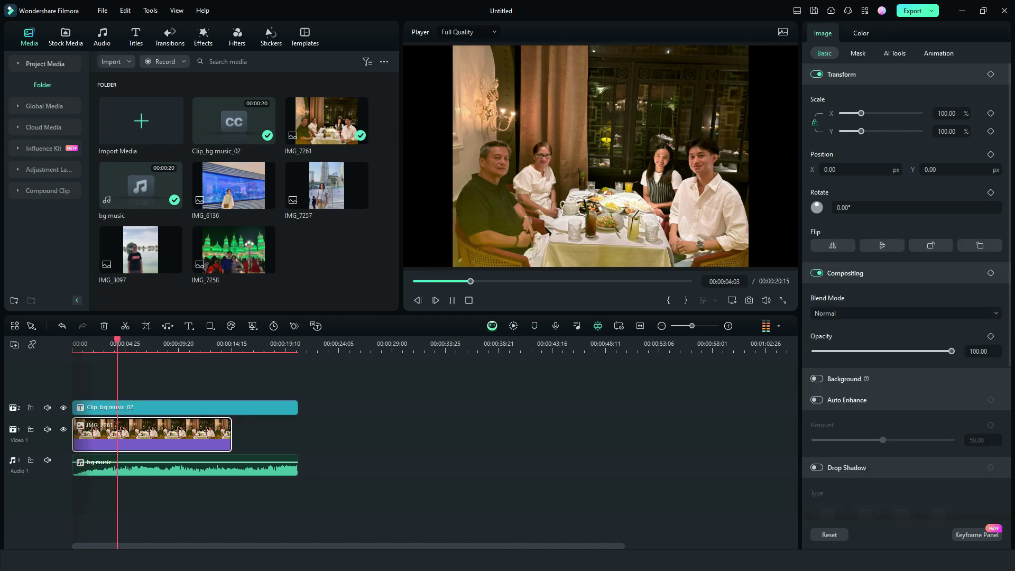
key("space")
left_click_drag(231, 434, 125, 434)
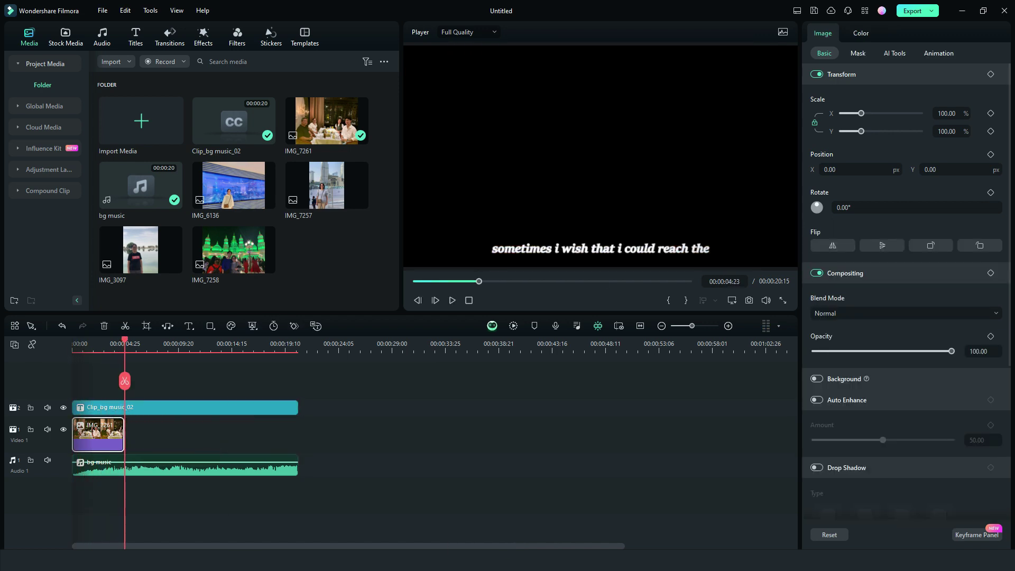
left_click(113, 344)
left_click(267, 264)
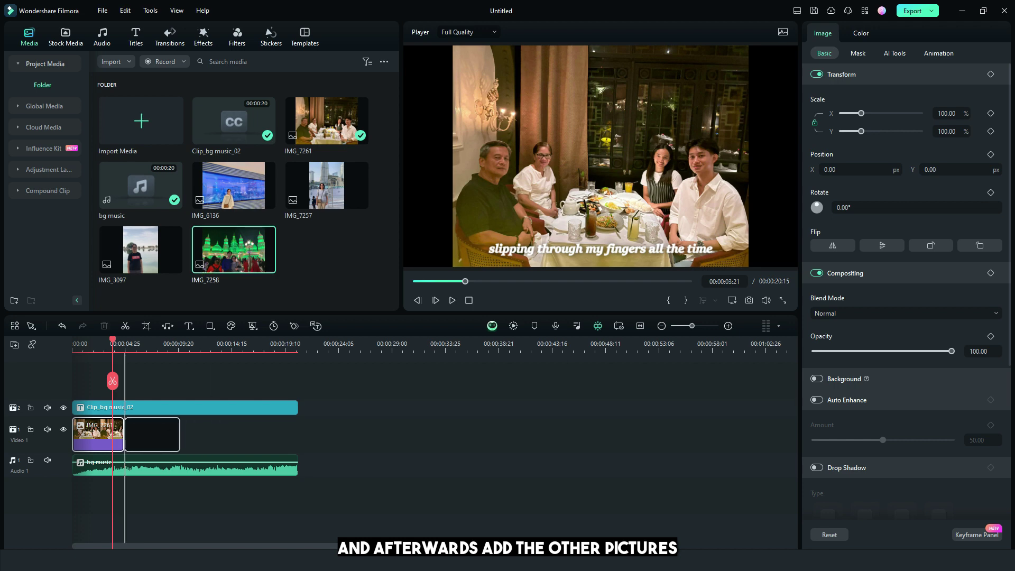
key("space")
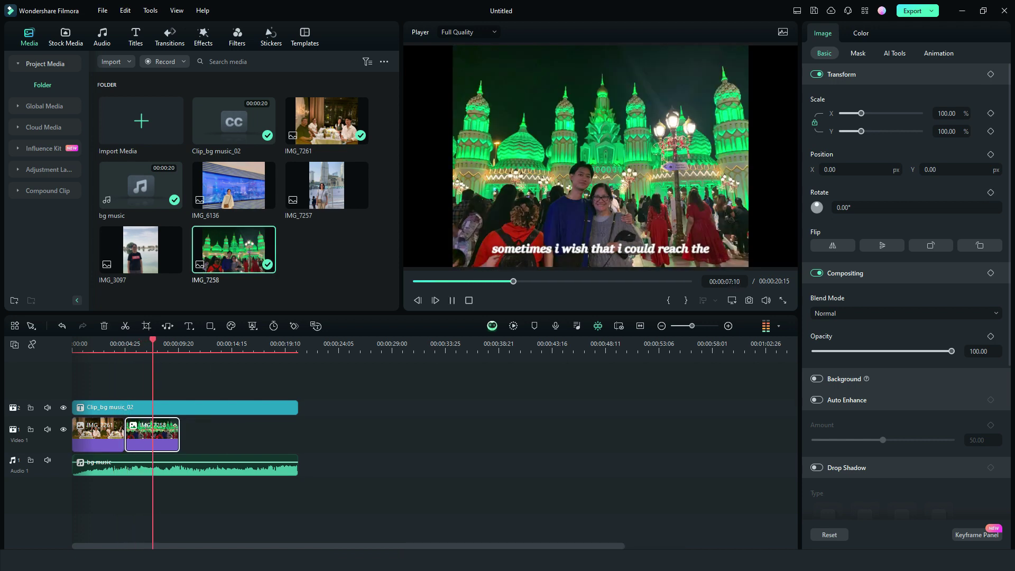
key("space")
left_click_drag(180, 434, 175, 434)
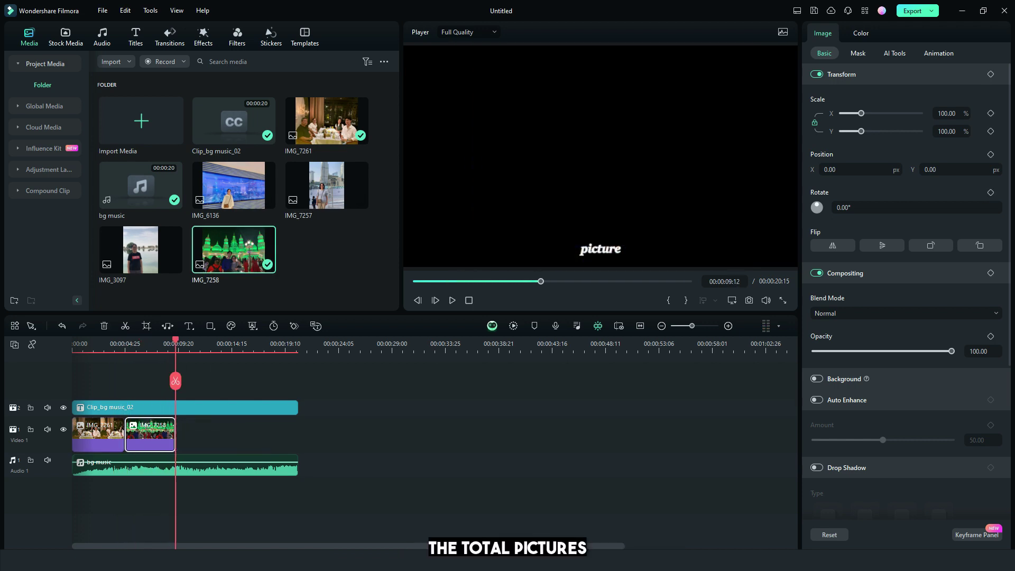
- Add the lake, aquarium and tower photos in sequence, fitting each to its lyric
left_click_drag(140, 250, 251, 435)
key("space")
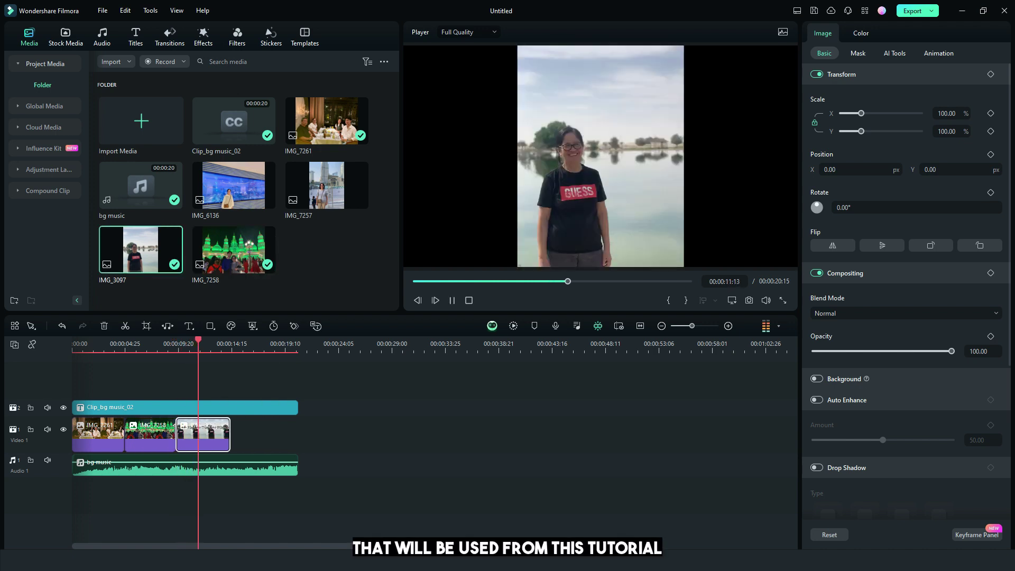
key("space")
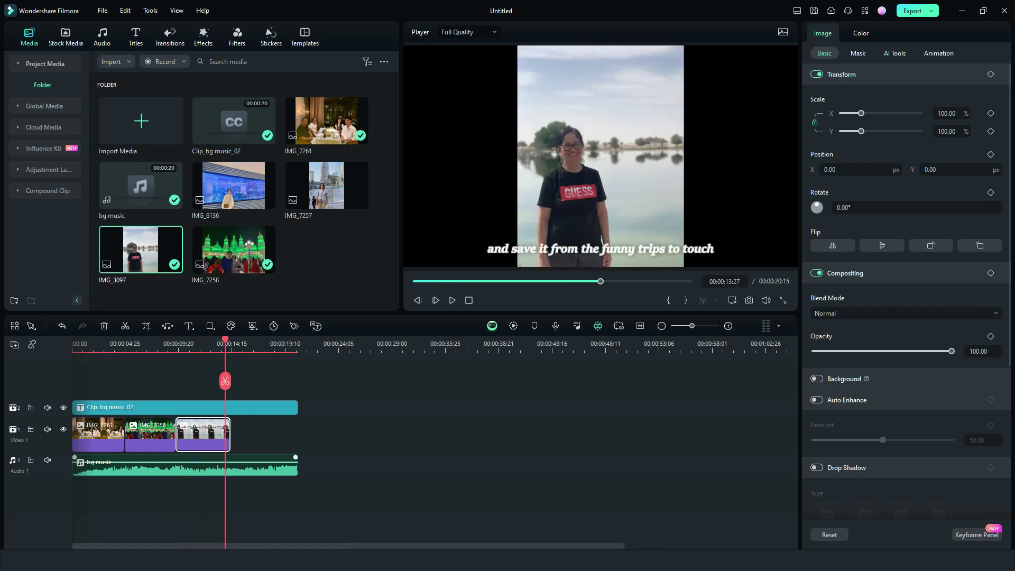
mouse_move(229, 434)
left_mouse_down()
mouse_move(219, 435)
mouse_move(248, 435)
left_mouse_up()
key("space")
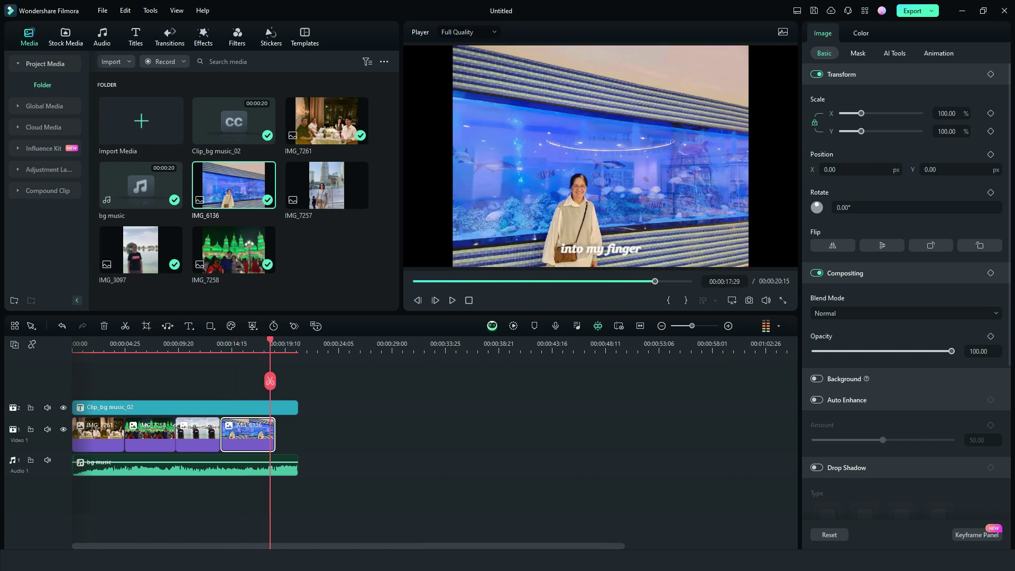
left_click_drag(275, 434, 275, 435)
left_click_drag(328, 186, 303, 434)
key("space")
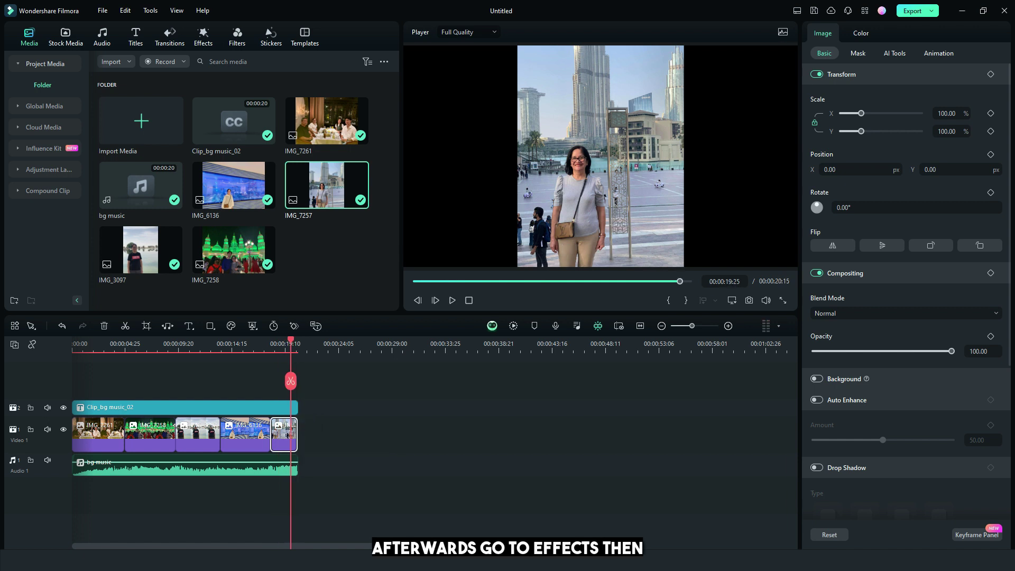
- Find 'retro' effects, lay Retro DV Overlay 25 across the slideshow, and lock its track
left_click(204, 35)
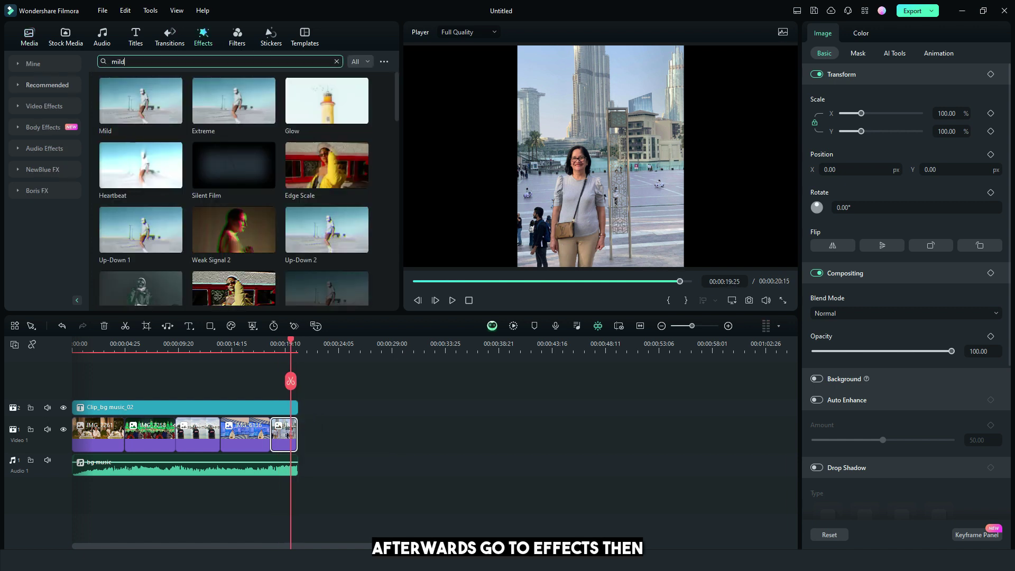
left_click(223, 61)
type("retro")
key("Return")
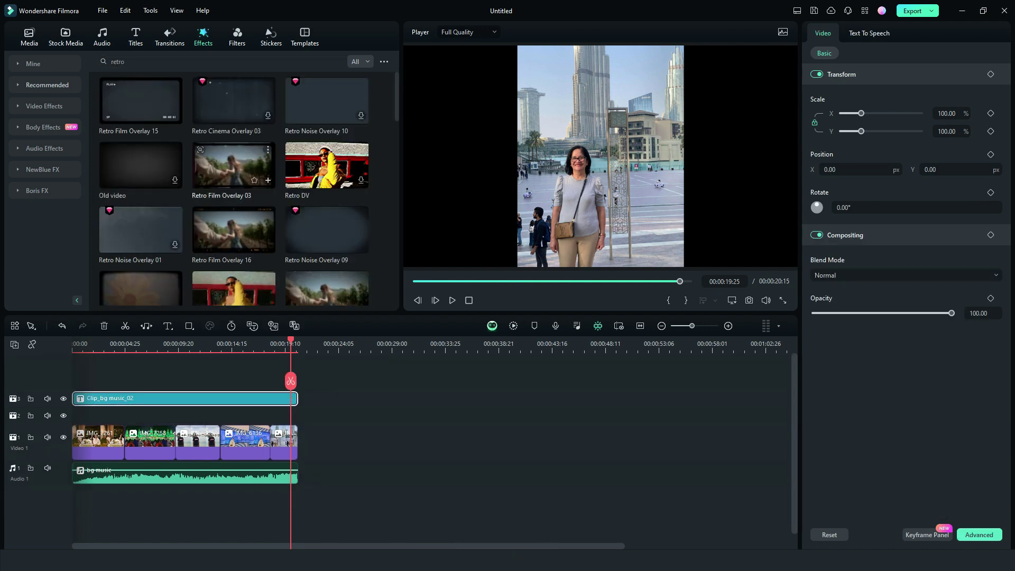
scroll(234, 190, "down", 3)
scroll(234, 189, "down", 3)
scroll(234, 188, "down", 3)
scroll(234, 189, "down", 3)
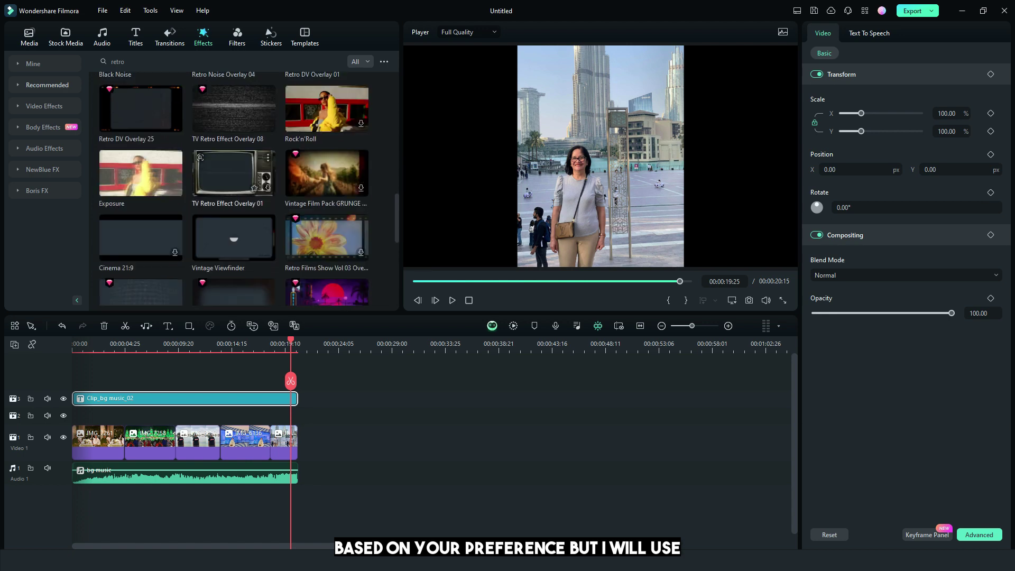
scroll(234, 173, "up", 1)
scroll(143, 194, "up", 2)
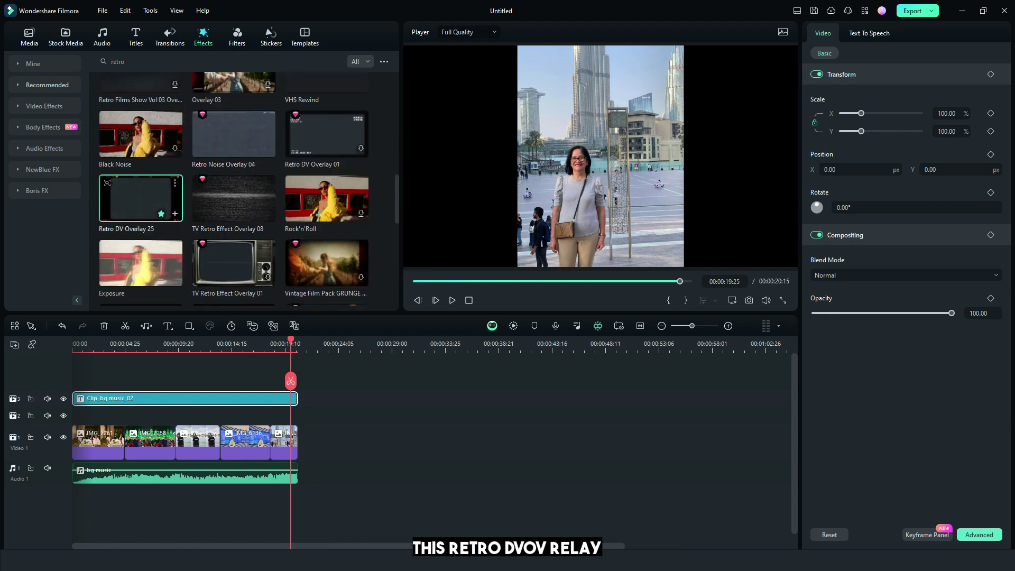
mouse_move(320, 398)
left_mouse_down()
mouse_move(103, 414)
mouse_move(291, 415)
left_mouse_up()
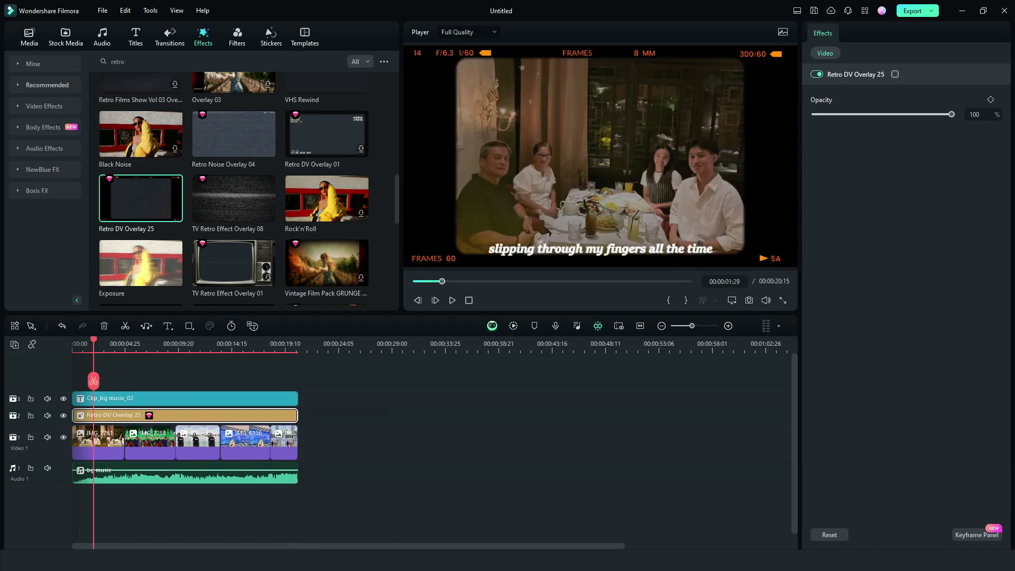
left_click(30, 415)
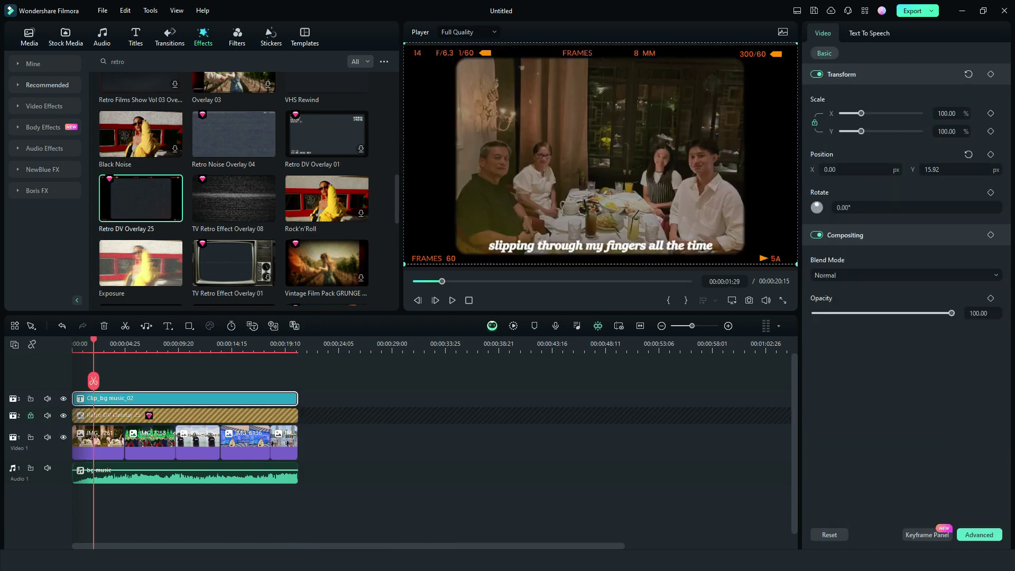
- Lock the subtitle track, then scale and reposition the first photo and the palace photo
left_click(31, 399)
left_click(99, 443)
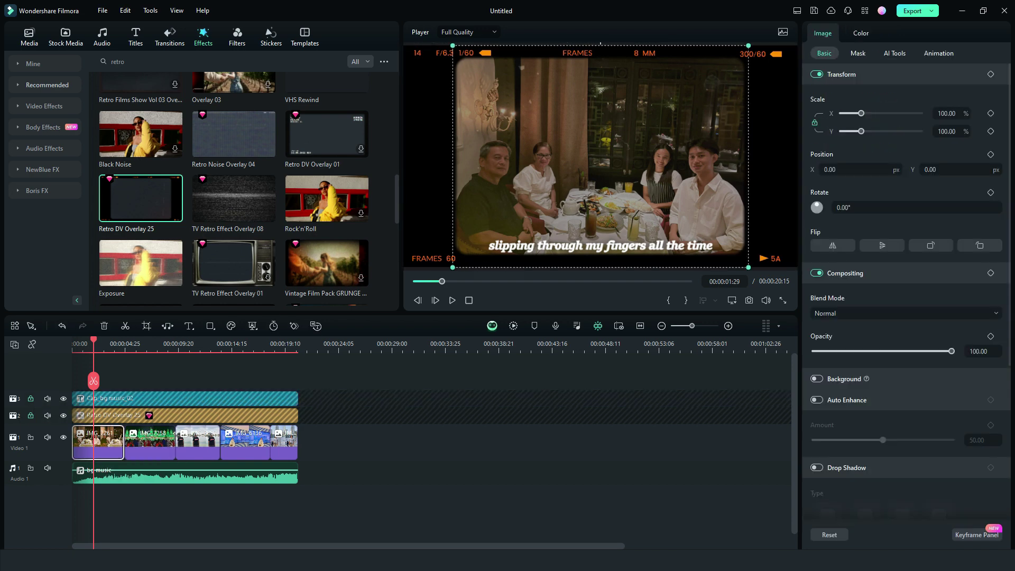
left_click_drag(579, 173, 579, 182)
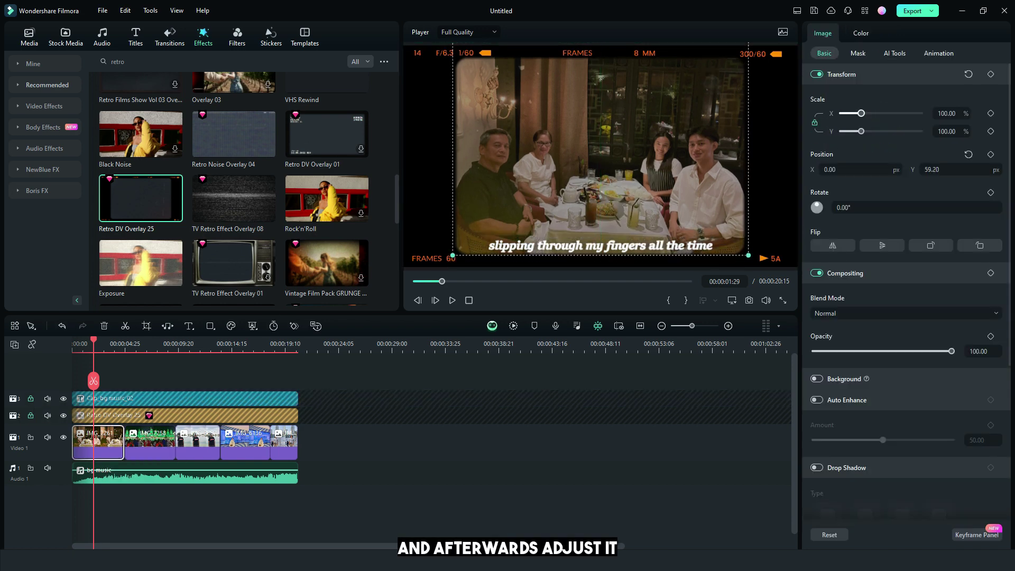
left_click_drag(748, 255, 749, 256)
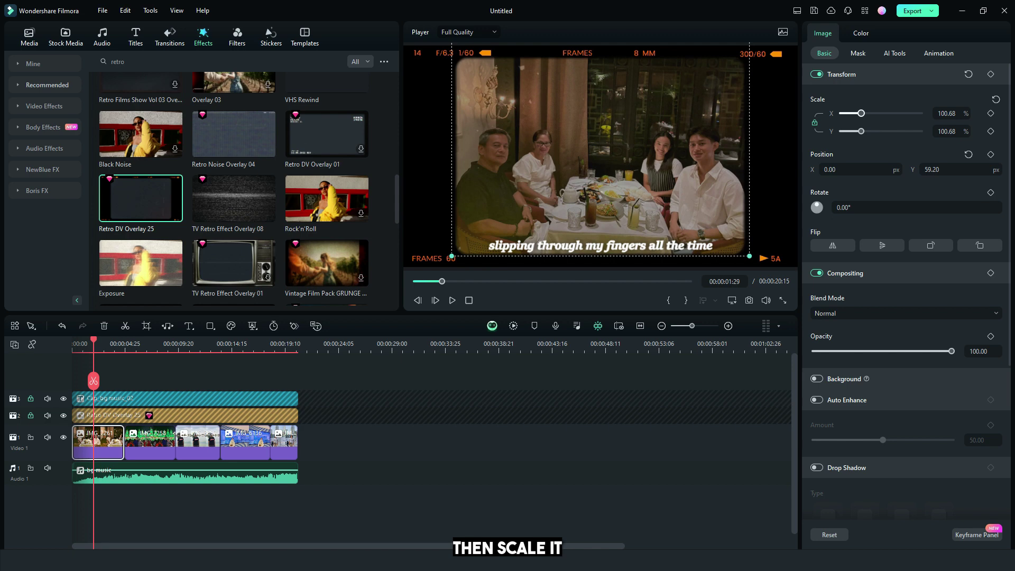
left_click(149, 344)
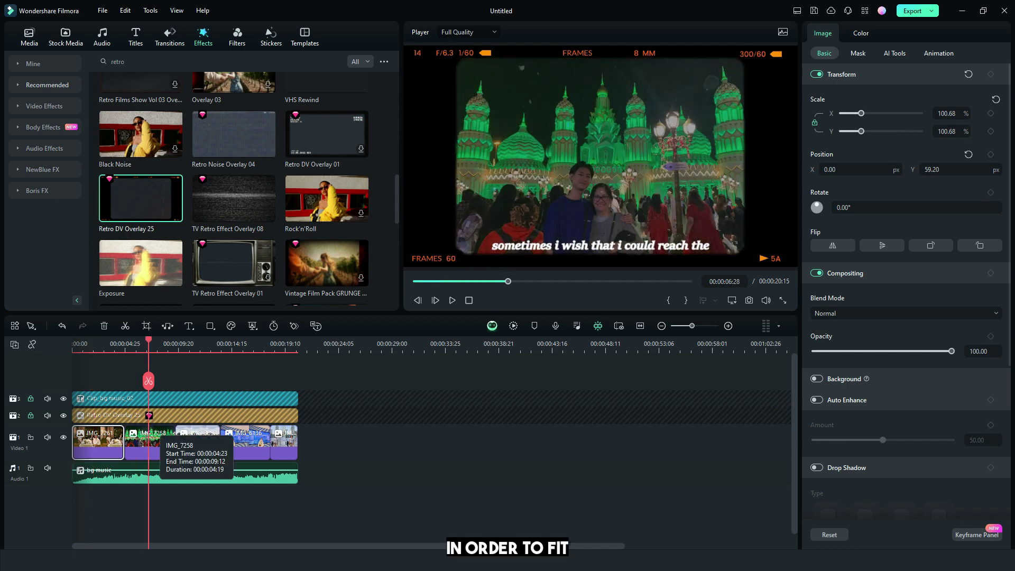
left_click(149, 441)
left_click_drag(742, 255, 776, 257)
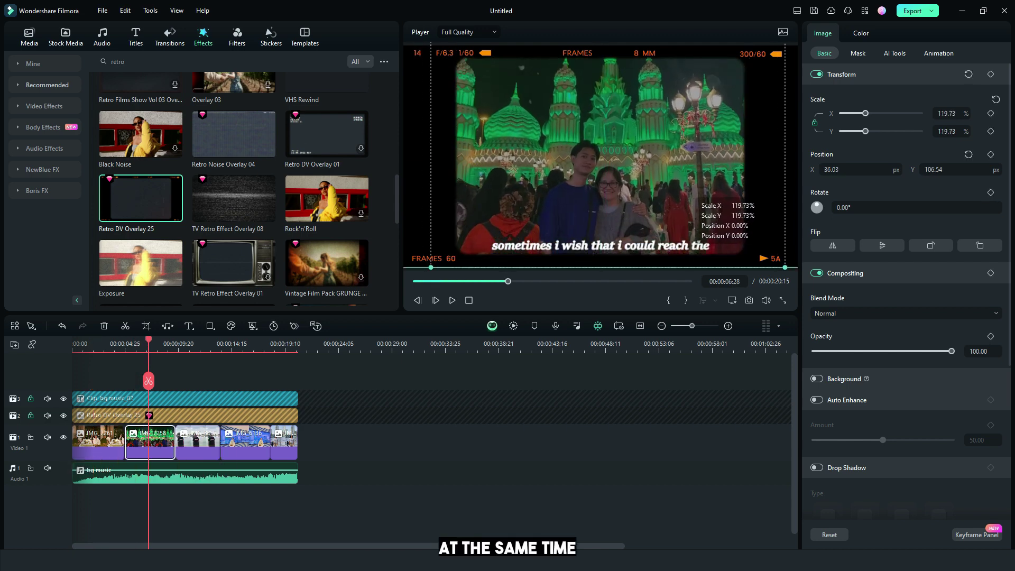
left_click_drag(600, 159, 604, 159)
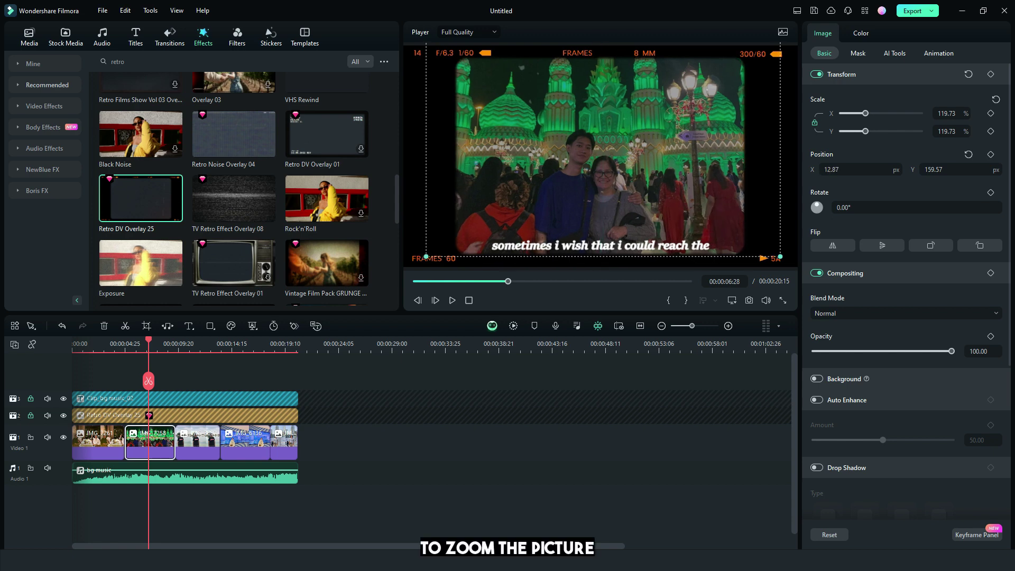
- Enlarge and reposition the lakeside, aquarium and Dubai photos to fill the frame
left_click(196, 440)
left_click_drag(684, 256, 744, 266)
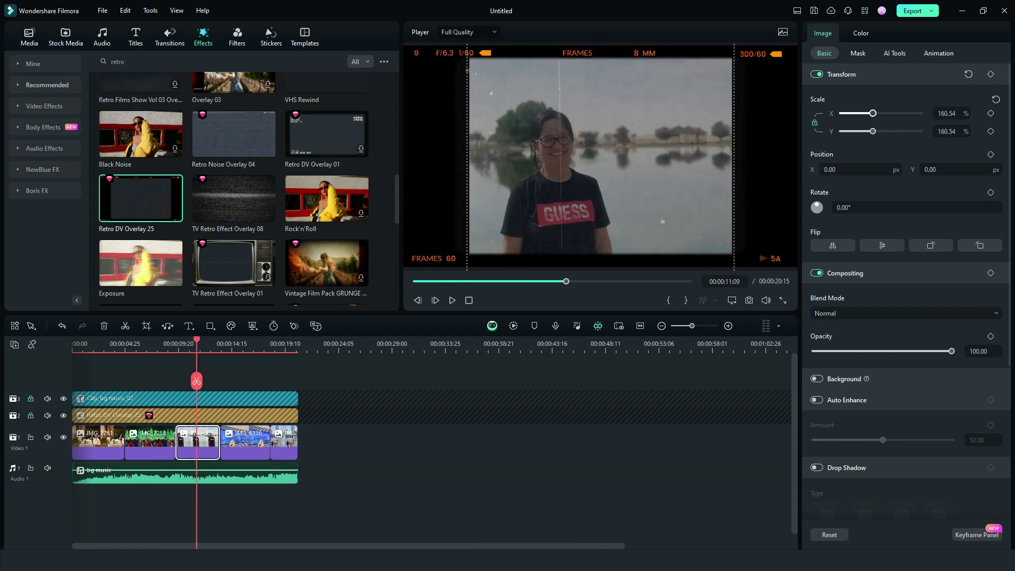
left_click_drag(600, 159, 601, 150)
left_click(246, 441)
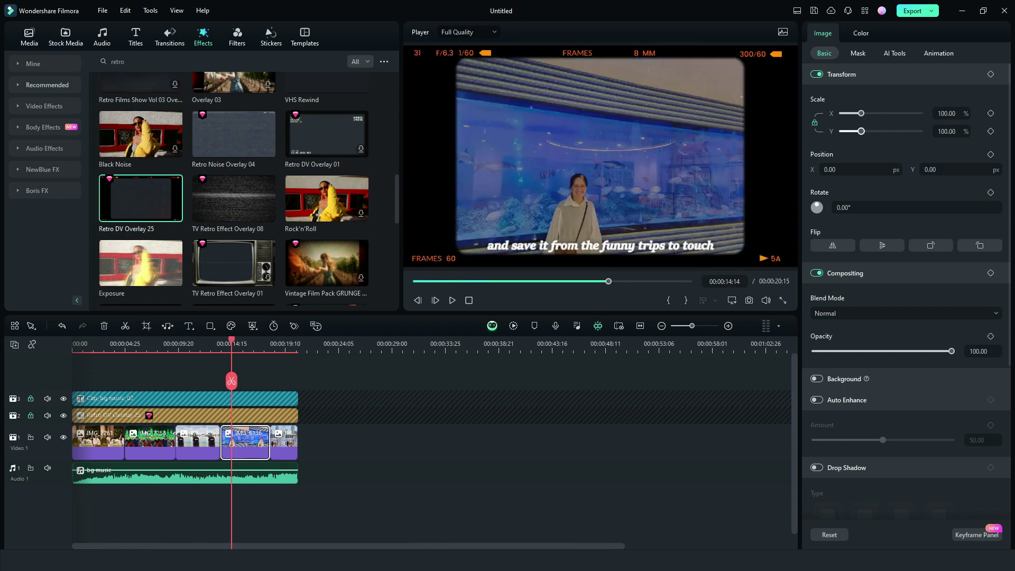
left_click_drag(743, 254, 758, 223)
mouse_move(603, 159)
left_mouse_down()
mouse_move(671, 173)
mouse_move(702, 199)
left_mouse_up()
left_click(284, 442)
left_click_drag(603, 183, 603, 158)
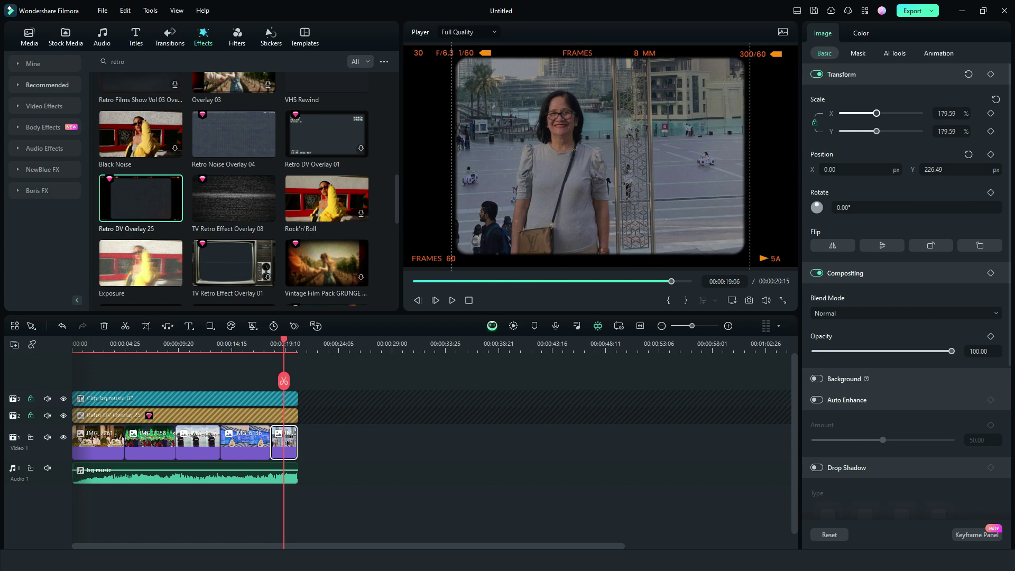
left_click_drag(668, 169, 668, 173)
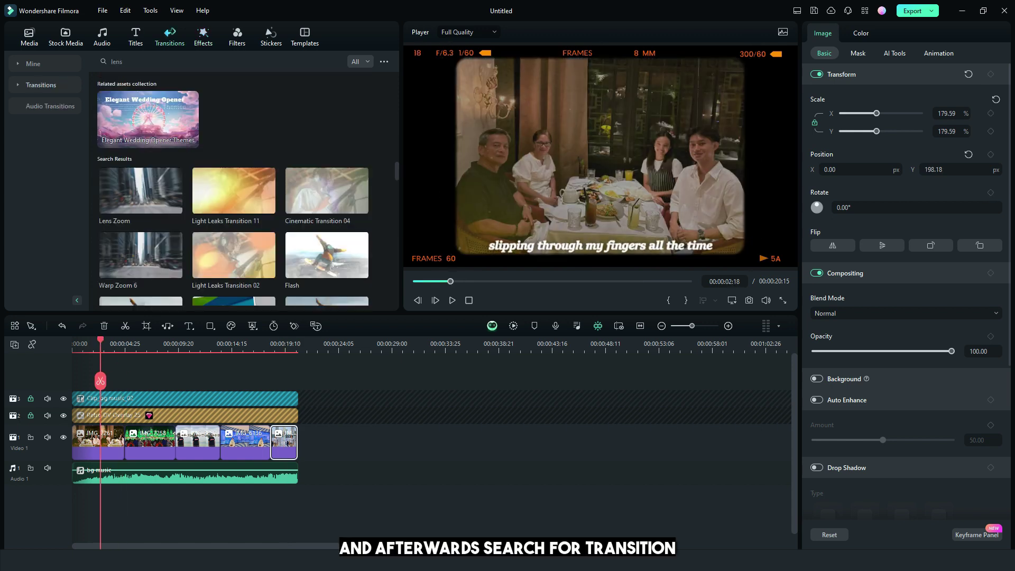
type("lens")
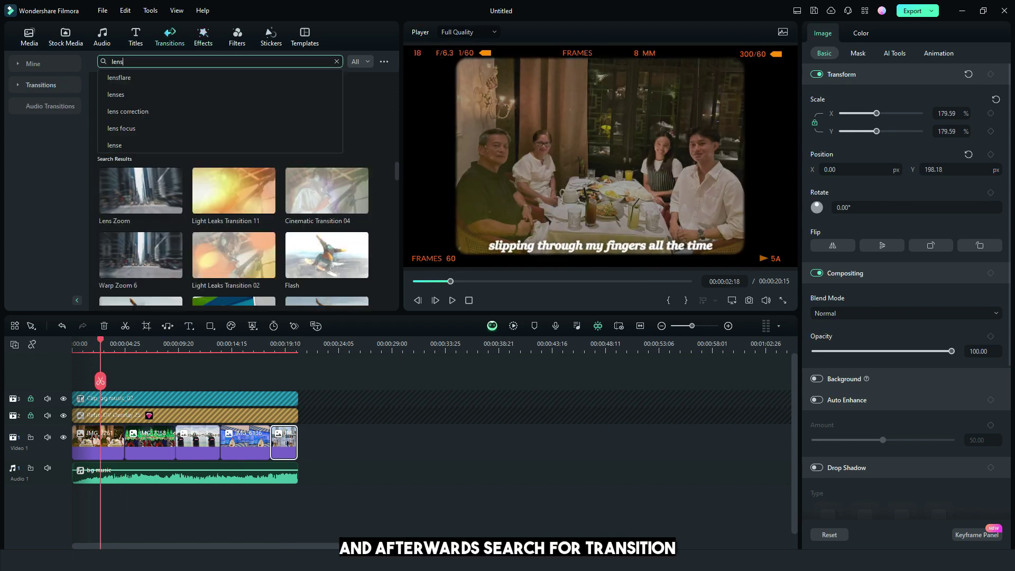
- Add Light Leaks Transition 11 between the photos, preview it, and unlock the subtitle track
key("Return")
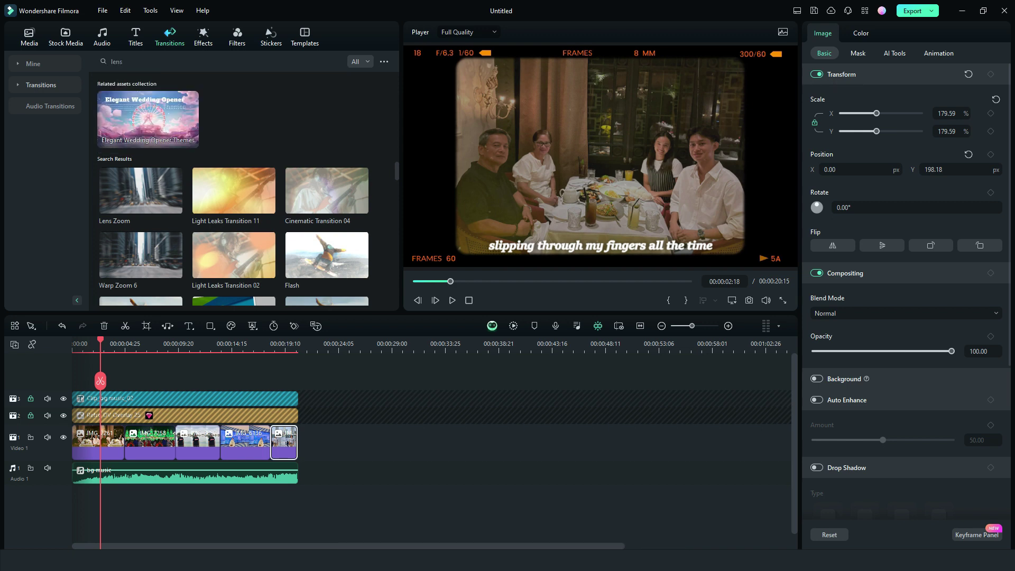
scroll(234, 191, "down", 2)
scroll(235, 191, "down", 2)
scroll(234, 190, "up", 4)
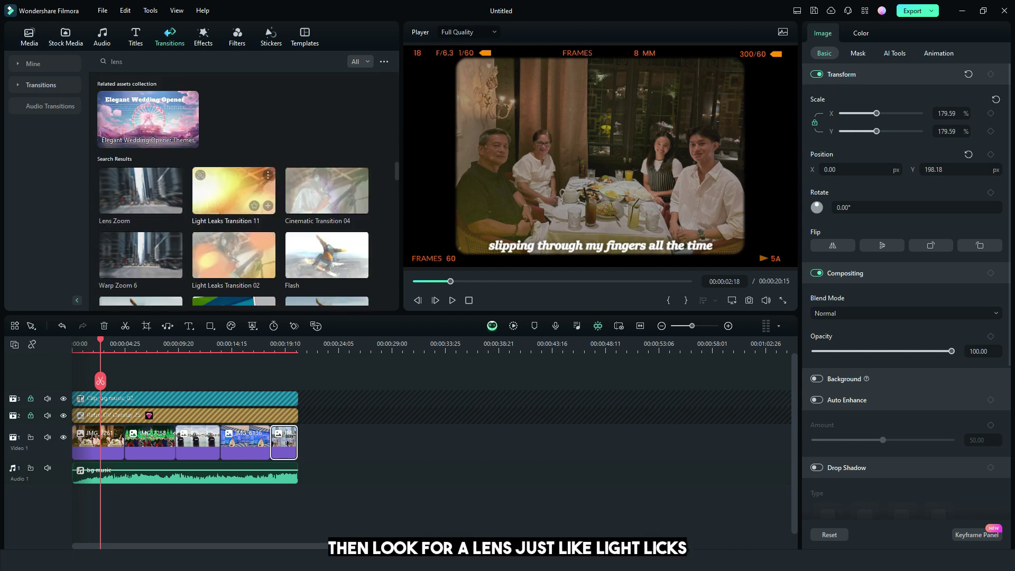
left_click_drag(234, 191, 125, 442)
key("space")
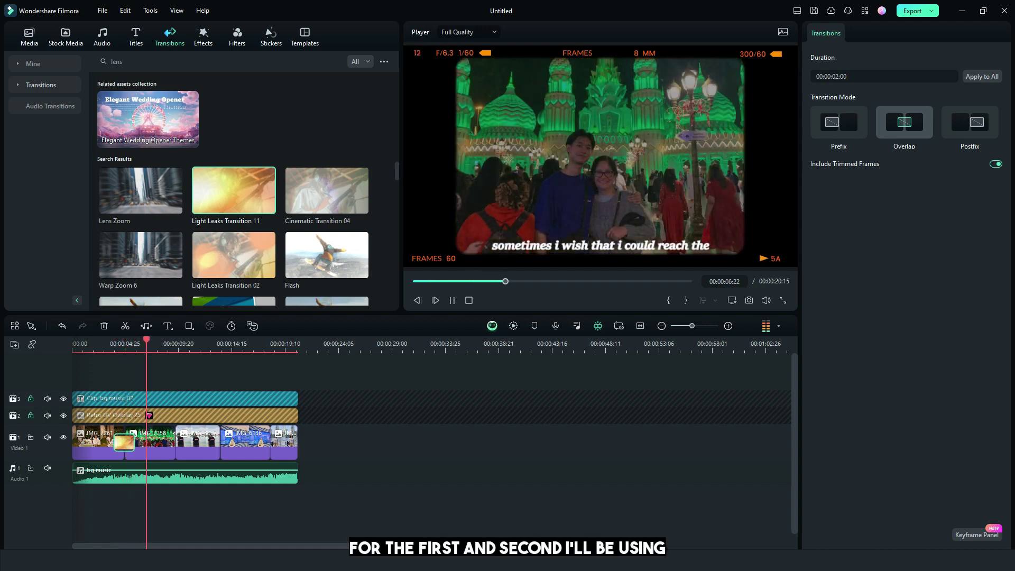
left_click(238, 258)
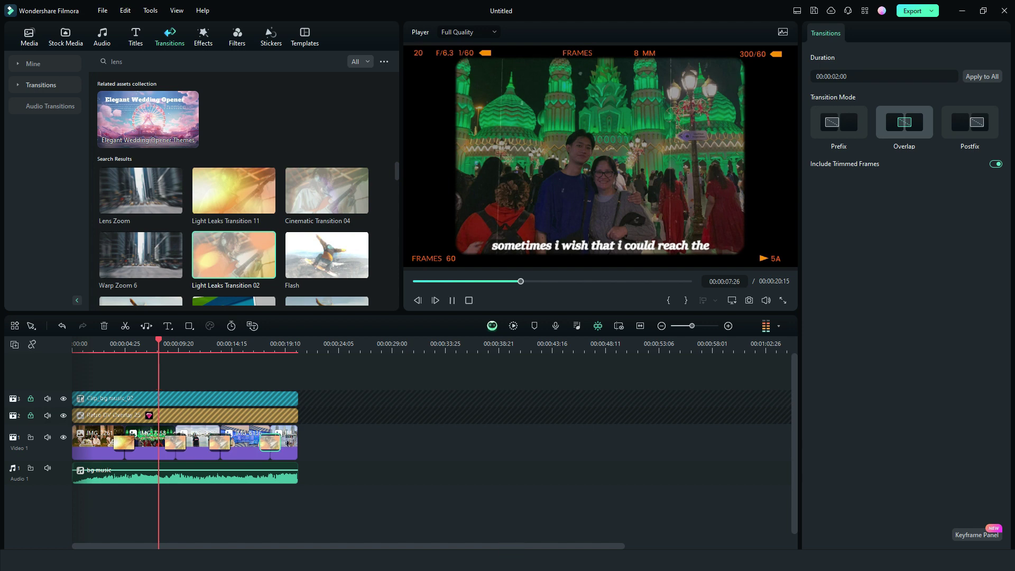
key("space")
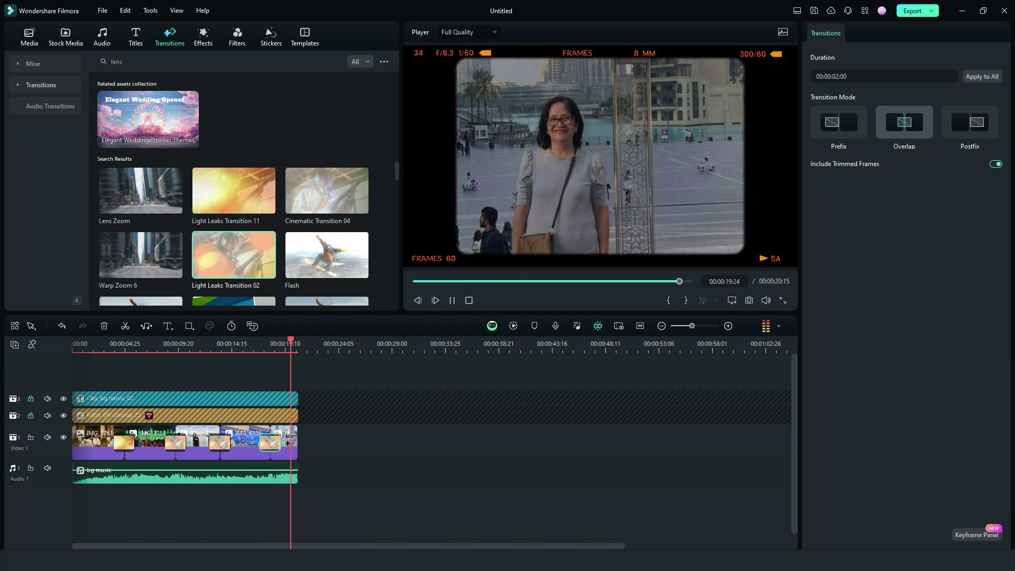
key("space")
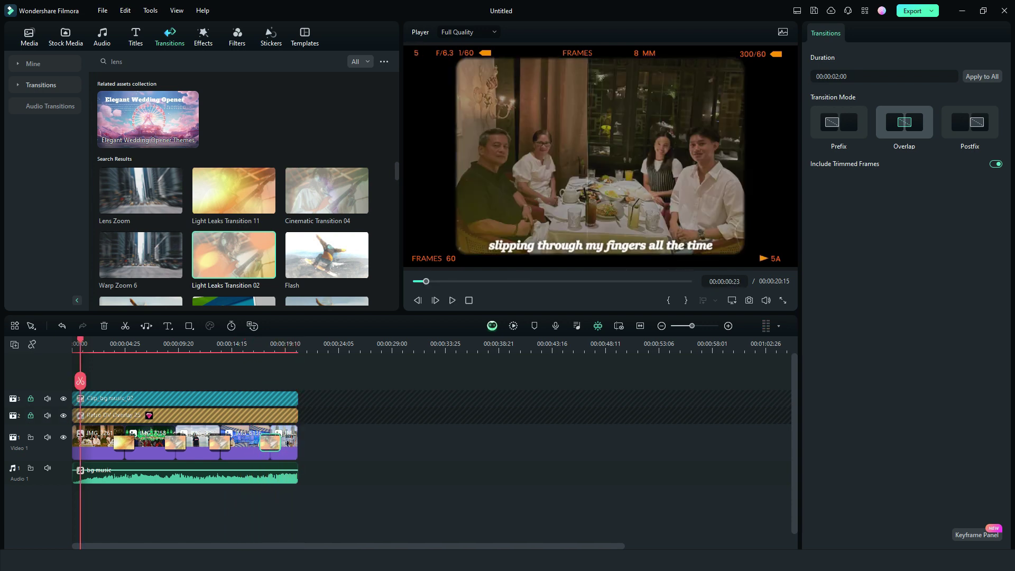
left_click(30, 399)
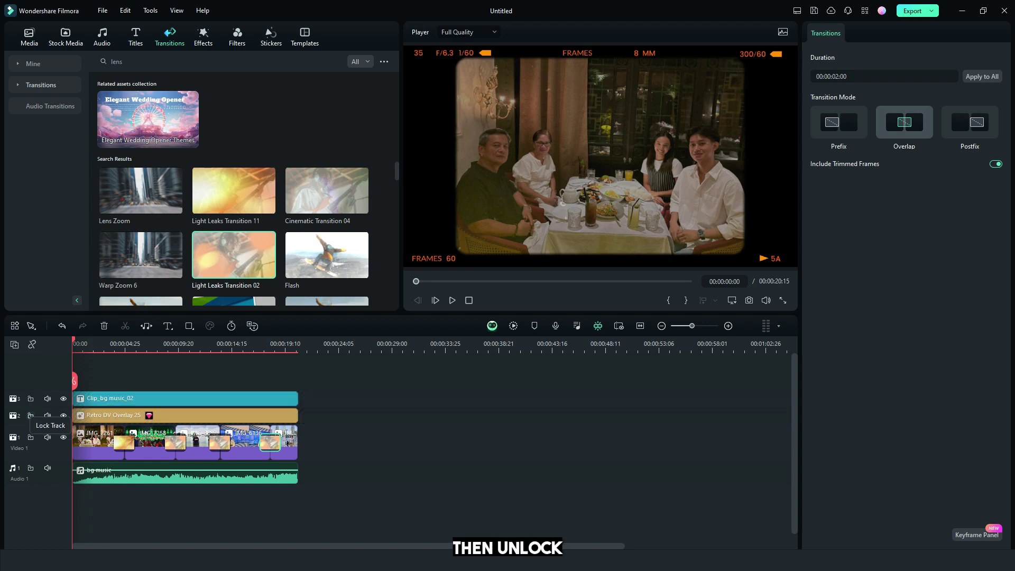
- Move the subtitle and overlay clips up and add the Mild shake effect across the slideshow
left_click_drag(127, 367, 153, 424)
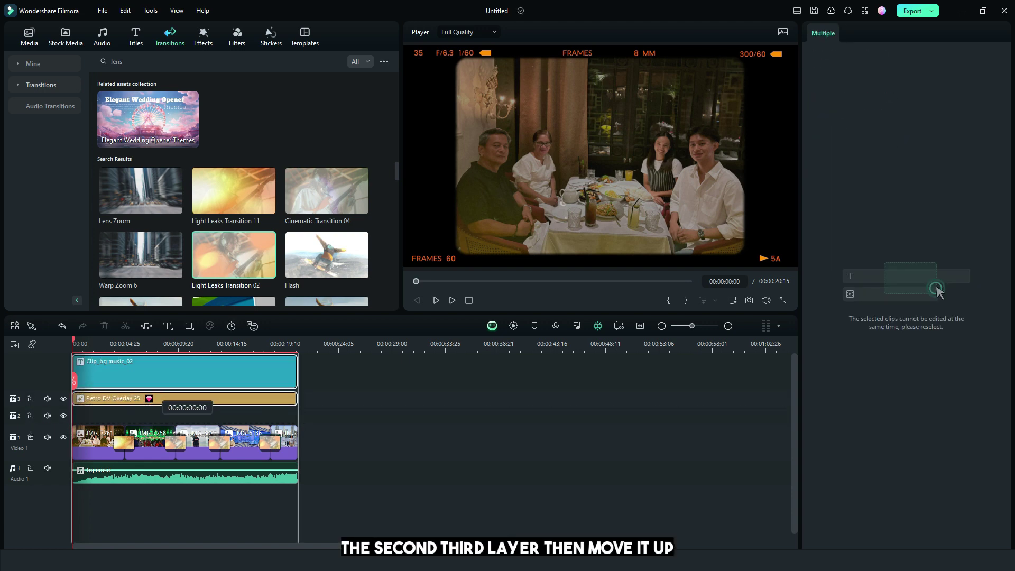
type("mild")
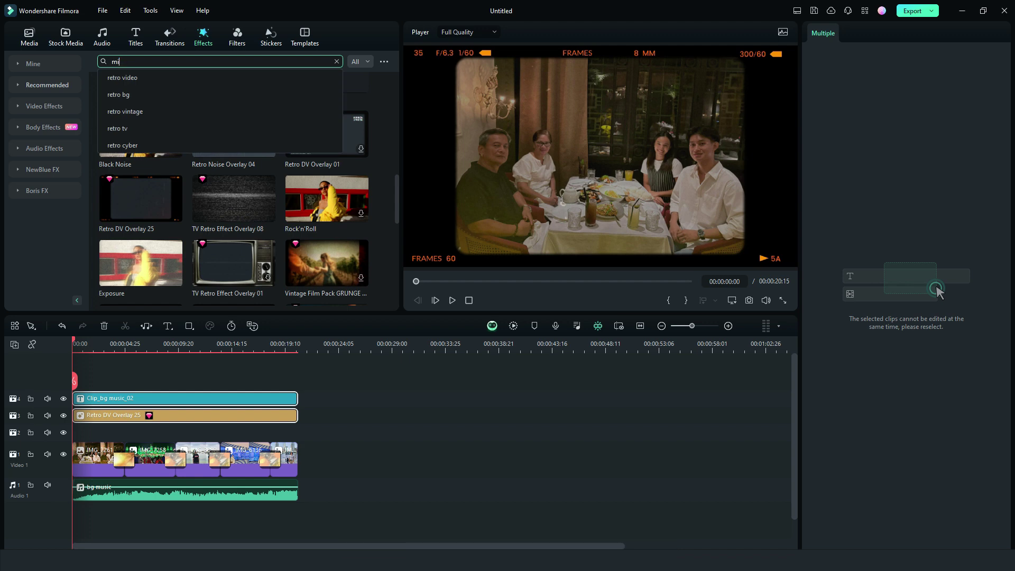
key("Return")
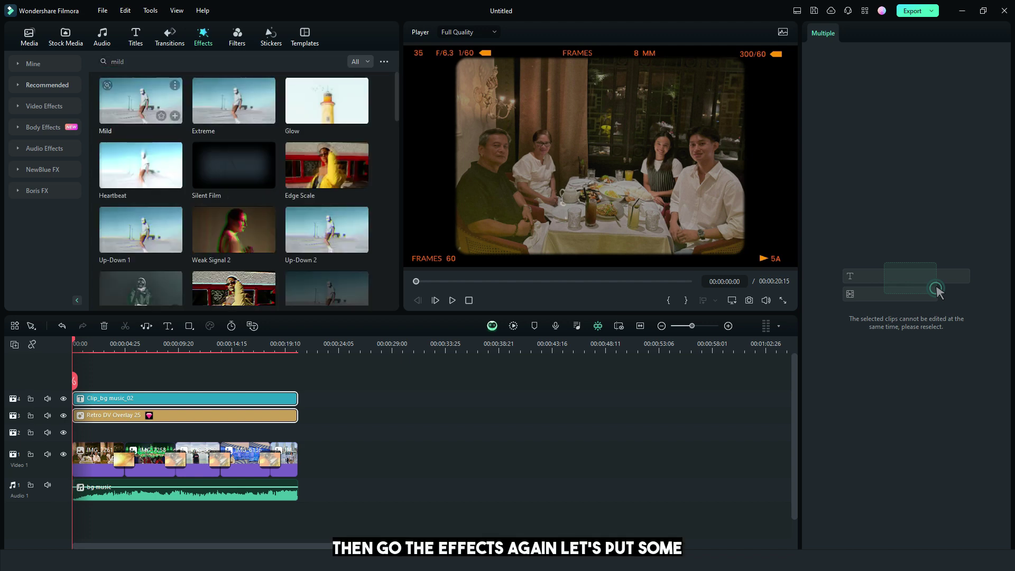
left_click_drag(937, 291, 179, 433)
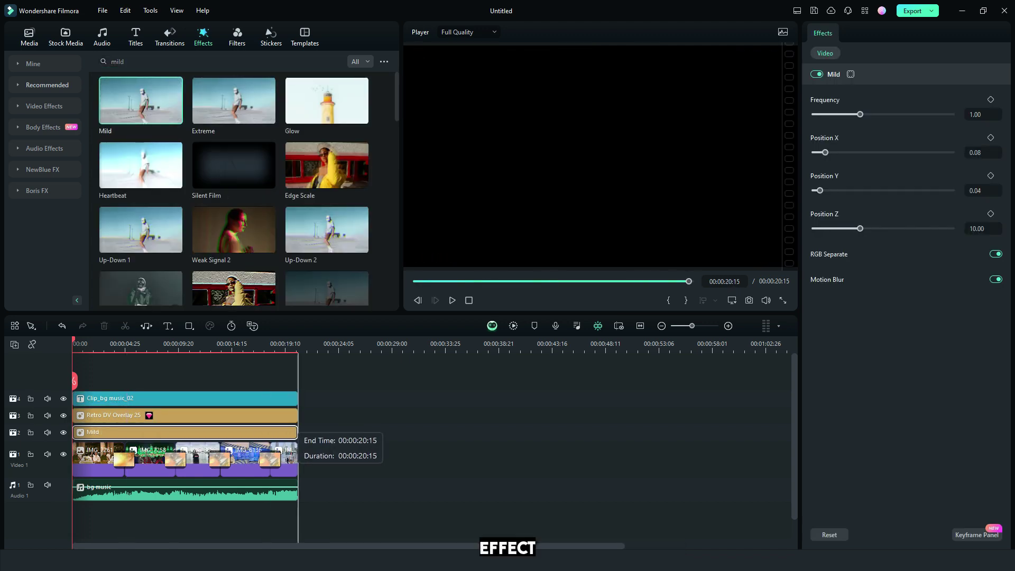
- Set the shake frequency to 0.03, Position X to 0.45 and Position Y to 0.69
key("space")
left_click_drag(860, 115, 815, 114)
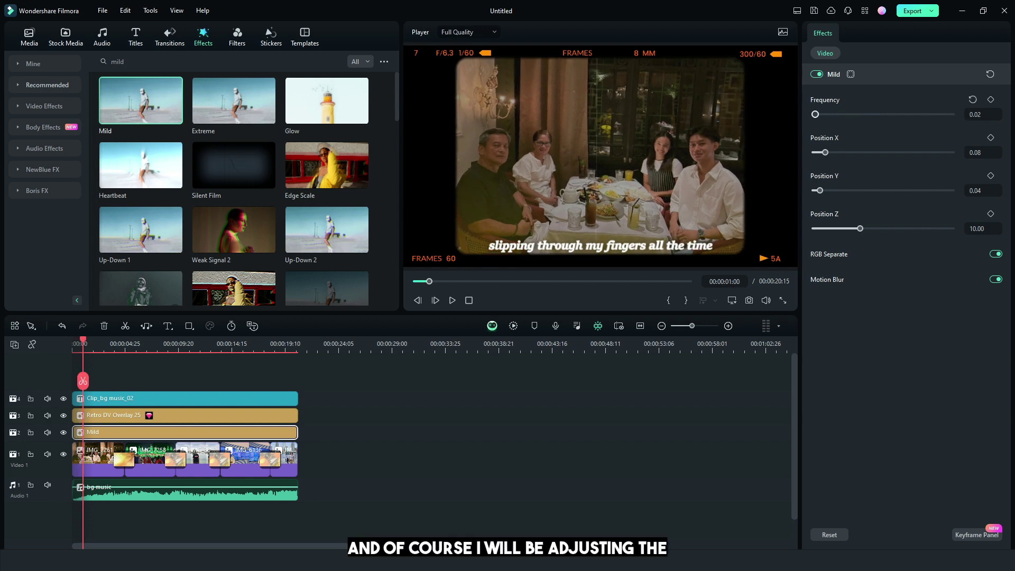
left_click_drag(874, 152, 884, 153)
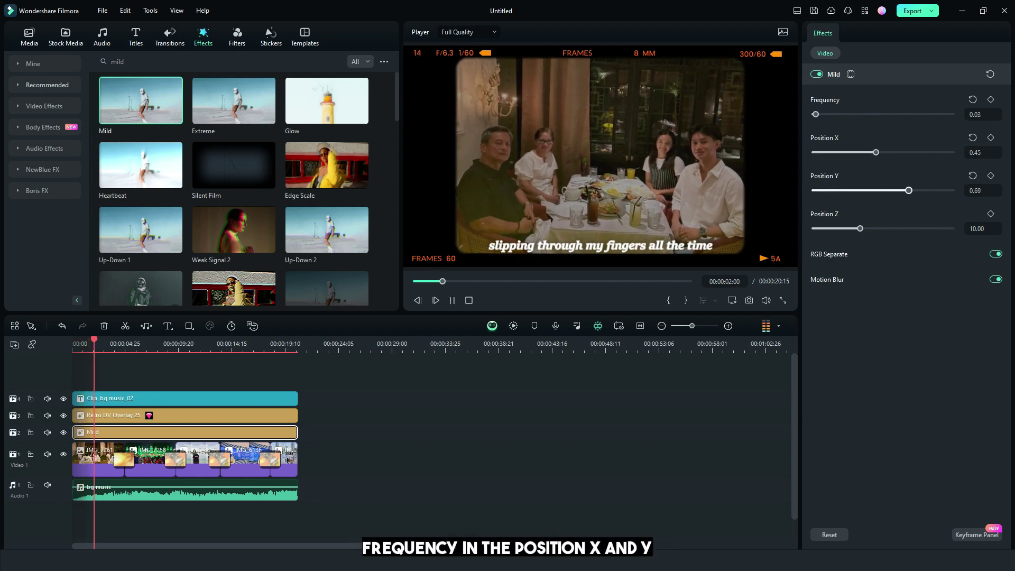
left_click_drag(846, 191, 908, 190)
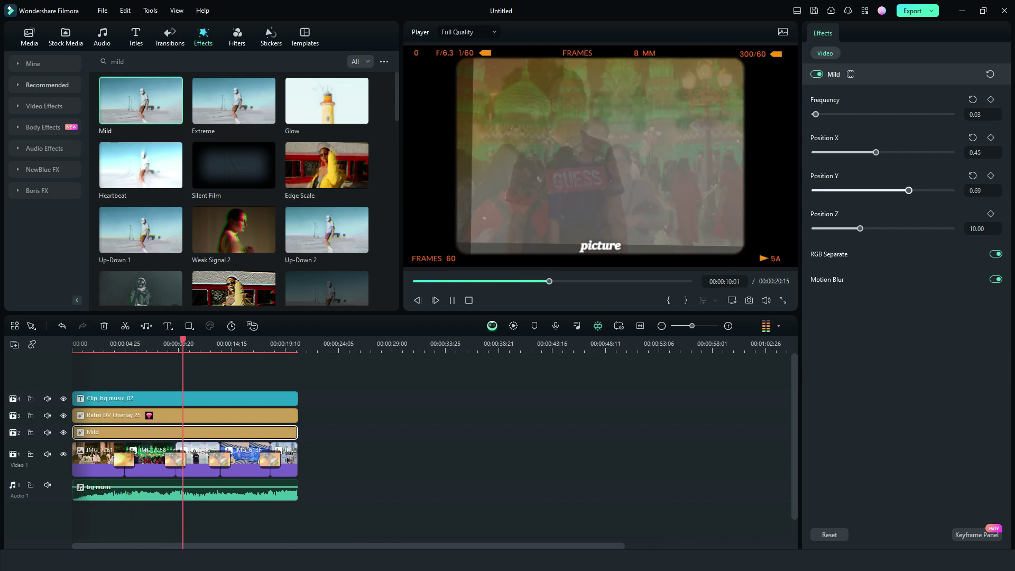
left_click(198, 460)
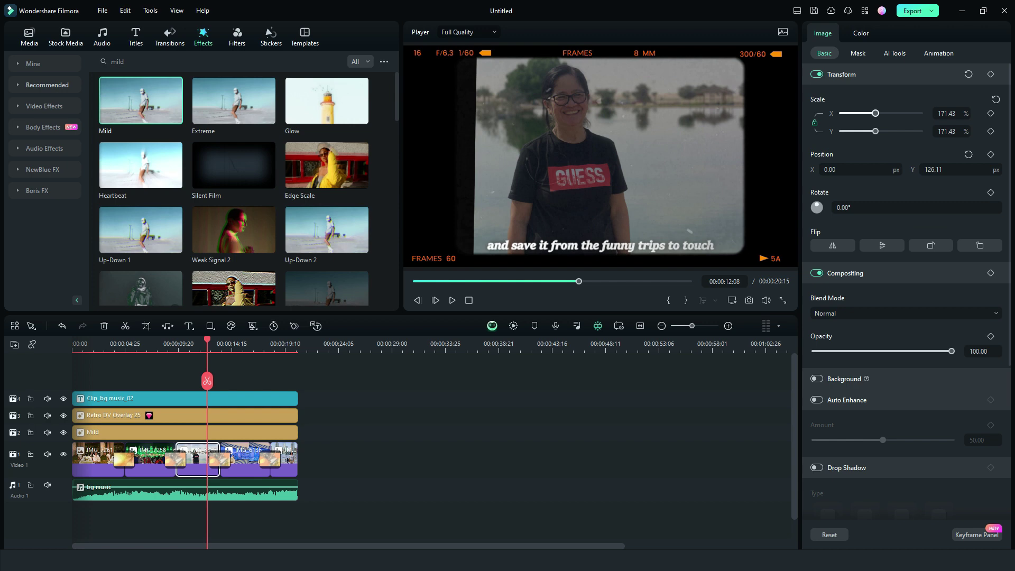
- Enlarge the lake photo and scale the last photo to 193.20%, checking with playback
left_click(197, 399)
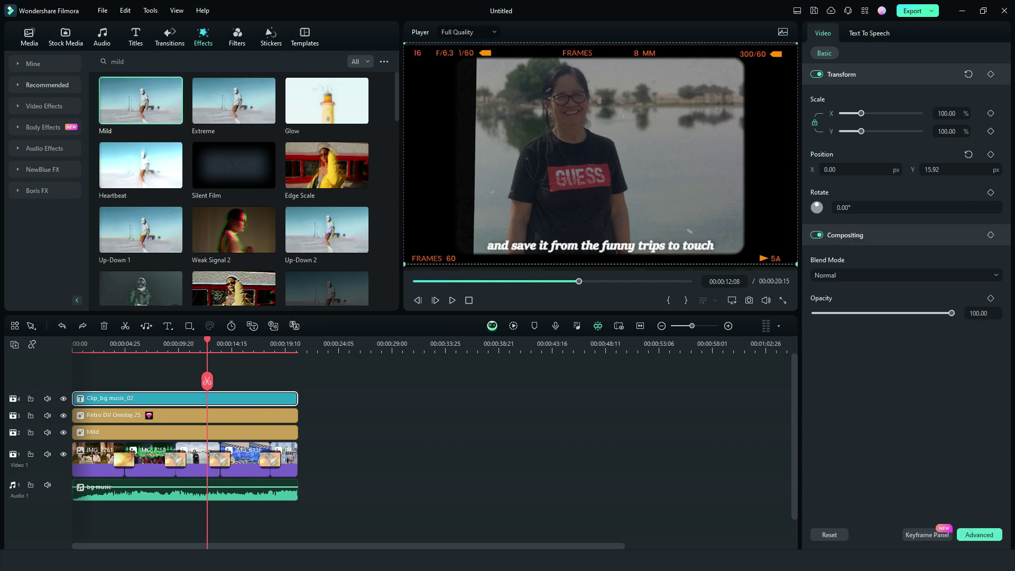
left_click(197, 460)
left_click_drag(743, 254, 688, 232)
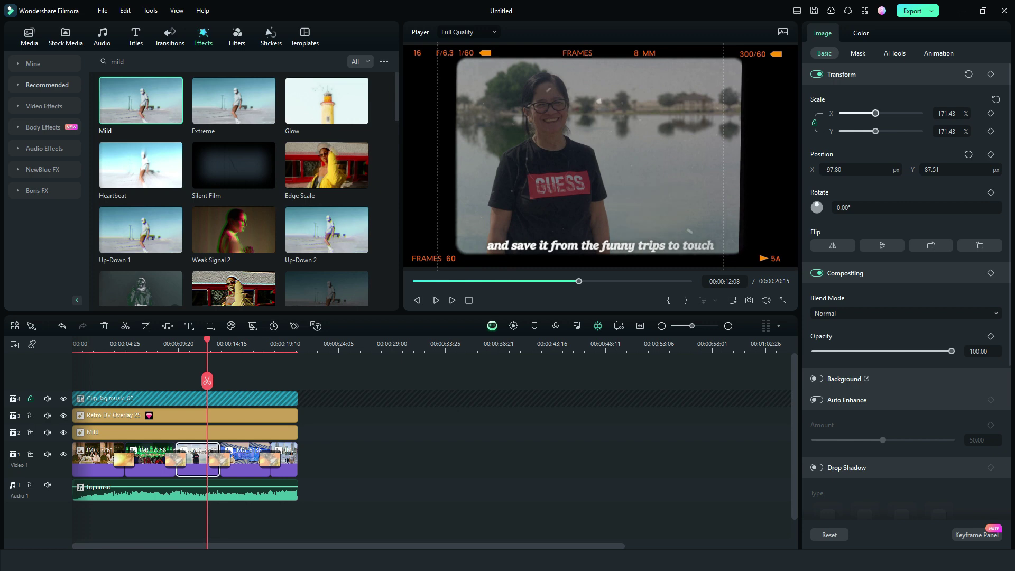
key("space")
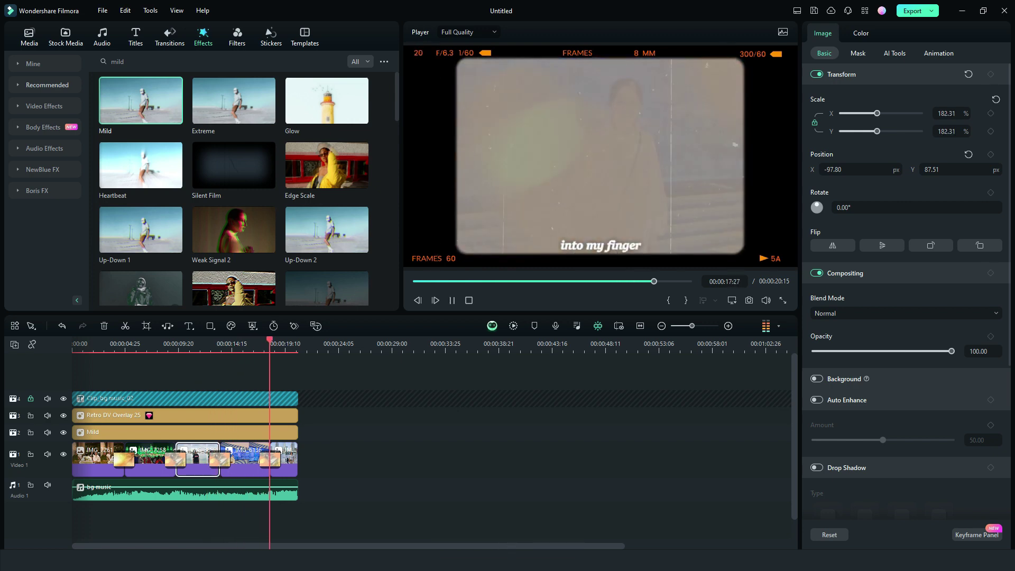
key("space")
left_click_drag(717, 162, 728, 168)
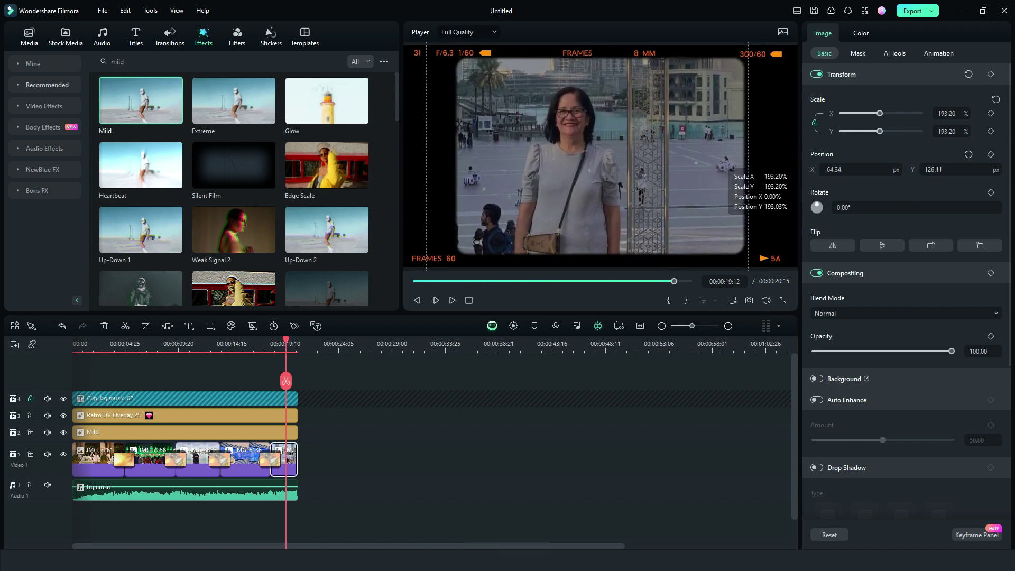
key("space")
- Add Base Title 08 on a new track, remove extra layers, and retitle it 'Happy Mother's Day'
left_click(136, 37)
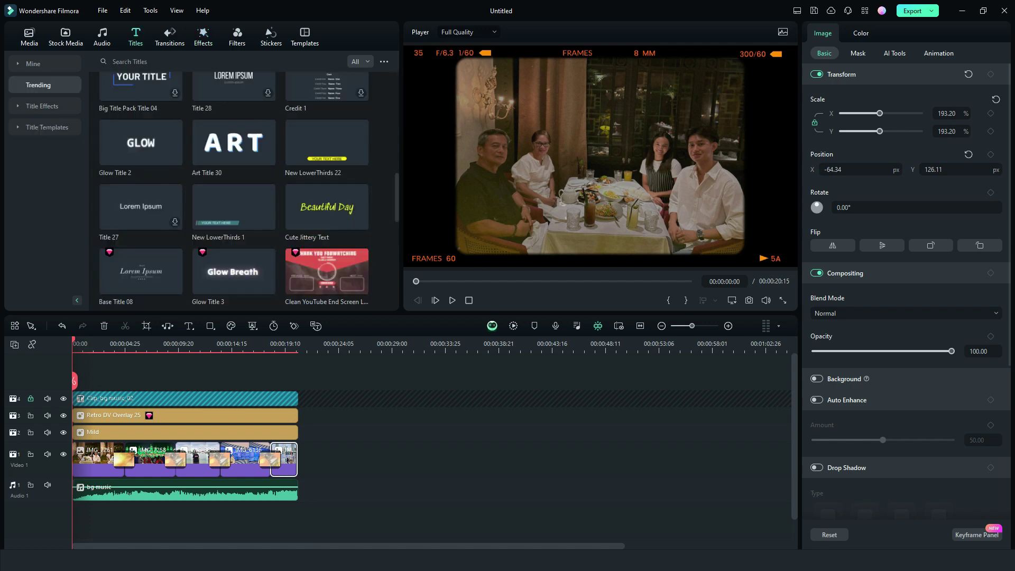
left_click_drag(151, 273, 105, 399)
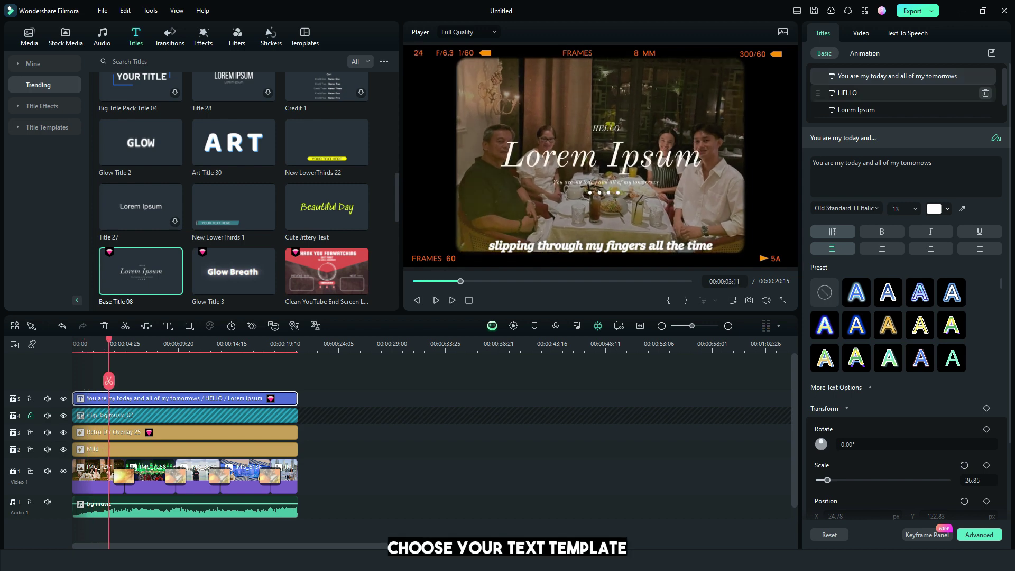
left_click(985, 93)
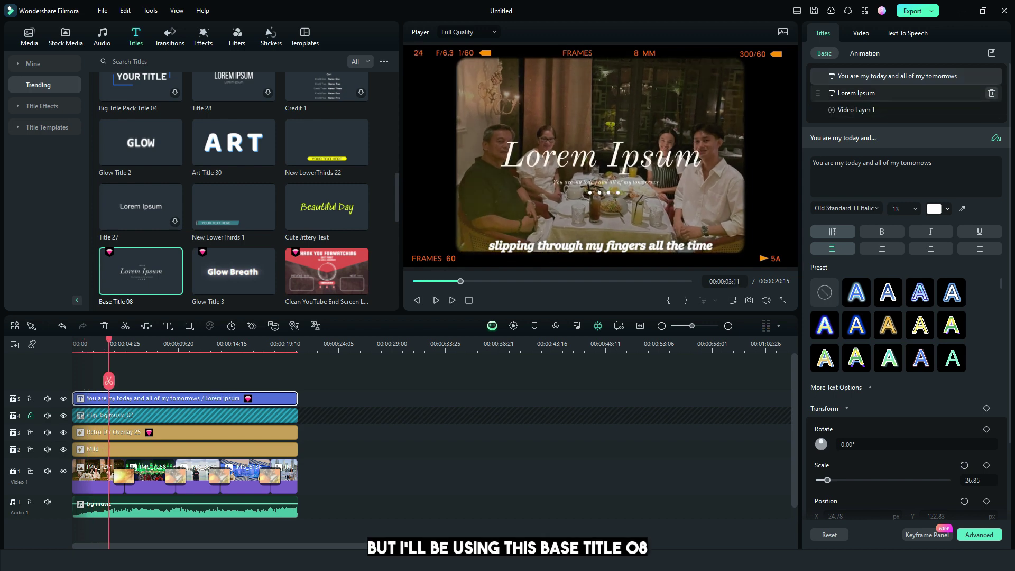
left_click(991, 76)
left_click(992, 93)
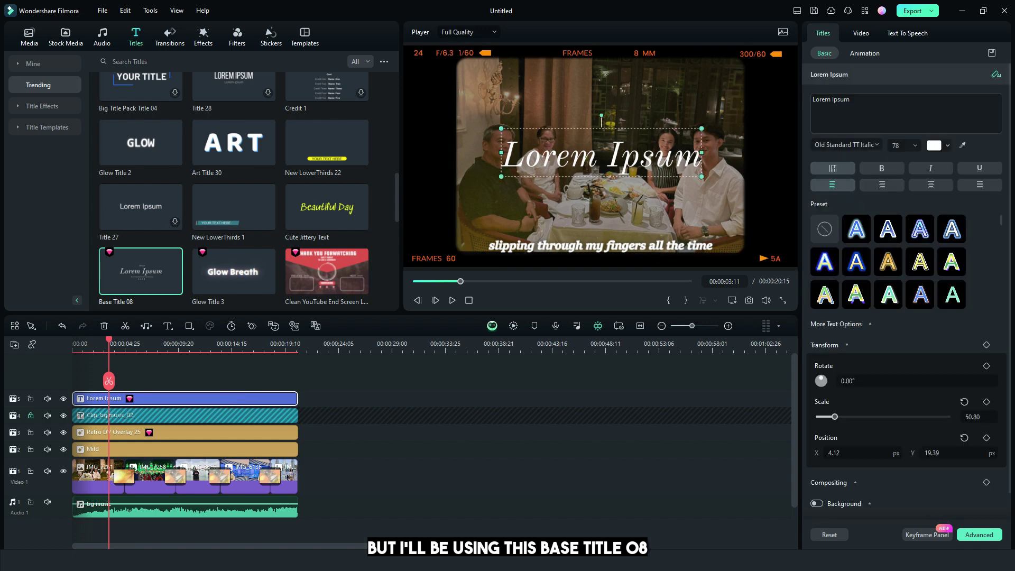
left_click_drag(852, 98, 813, 100)
type("Happ")
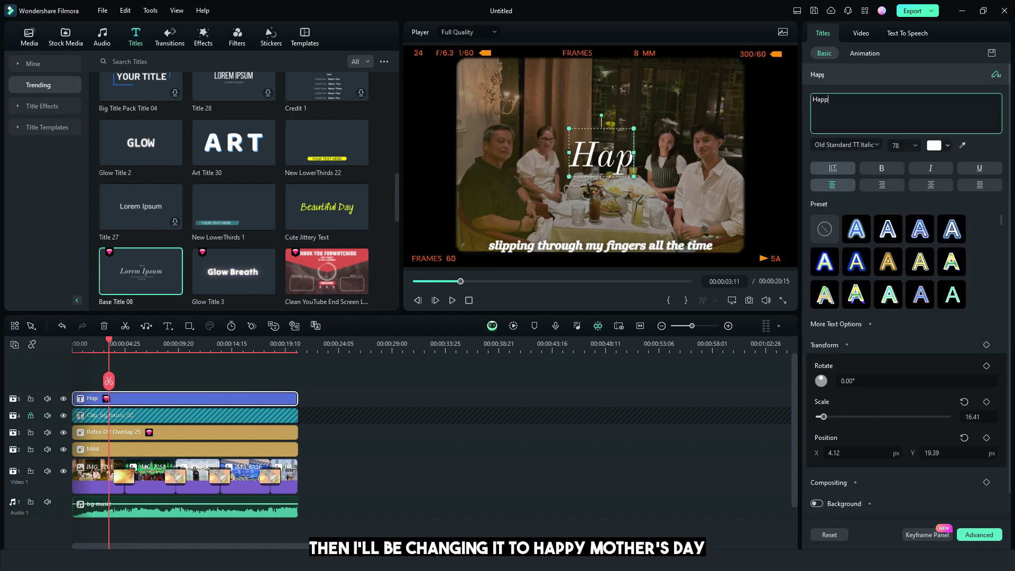
type("y Mother's Da")
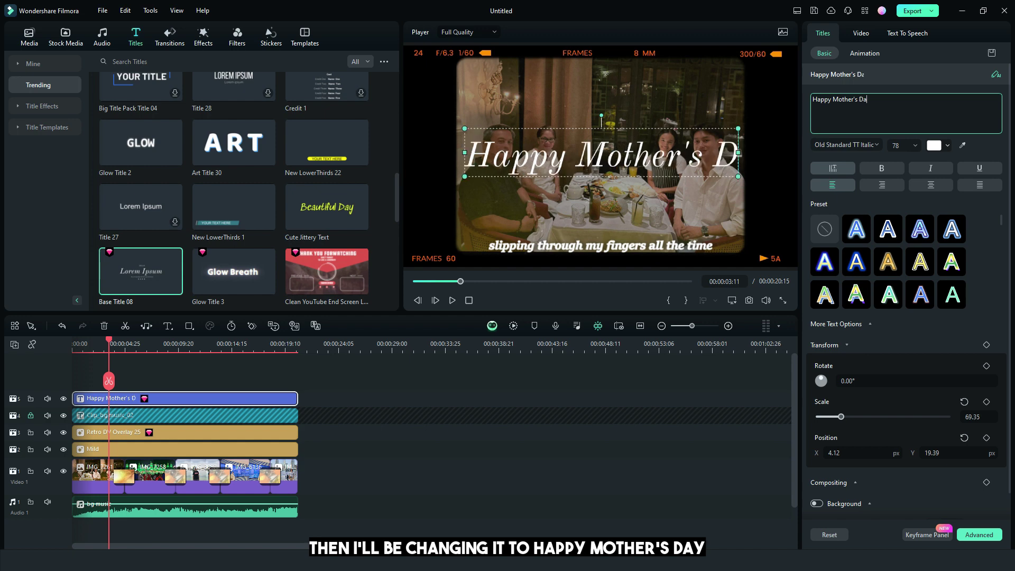
type("y")
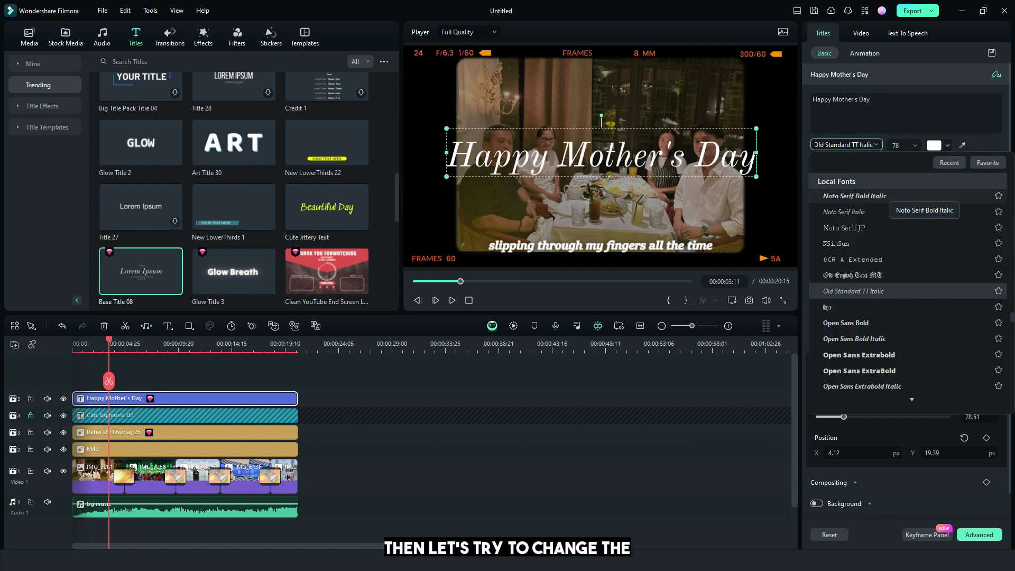
left_click(979, 534)
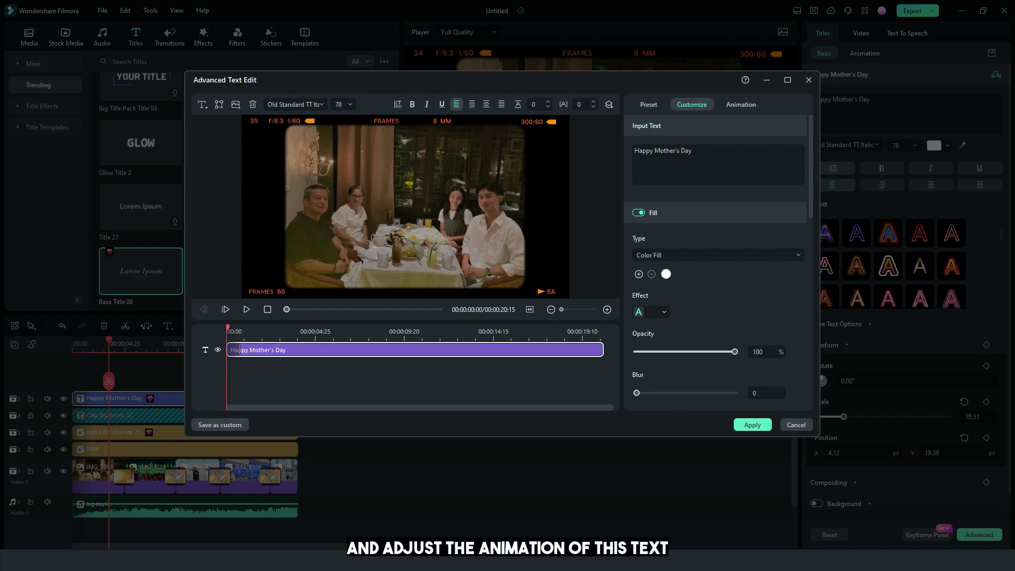
- Place the title at top centre with a thin, slightly blurred white outline and shadow, then apply
key("space")
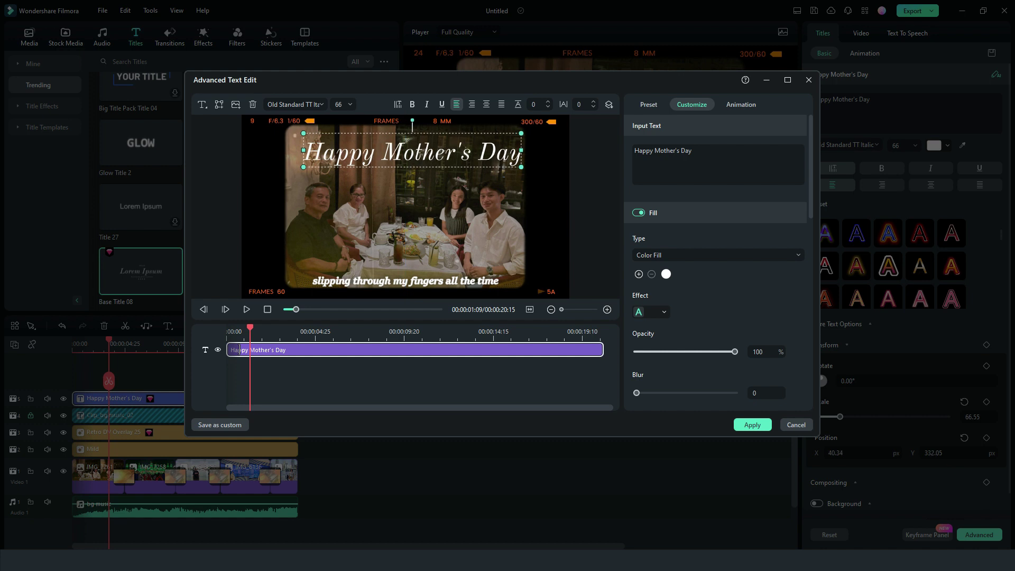
left_click_drag(413, 152, 406, 150)
scroll(718, 262, "down", 5)
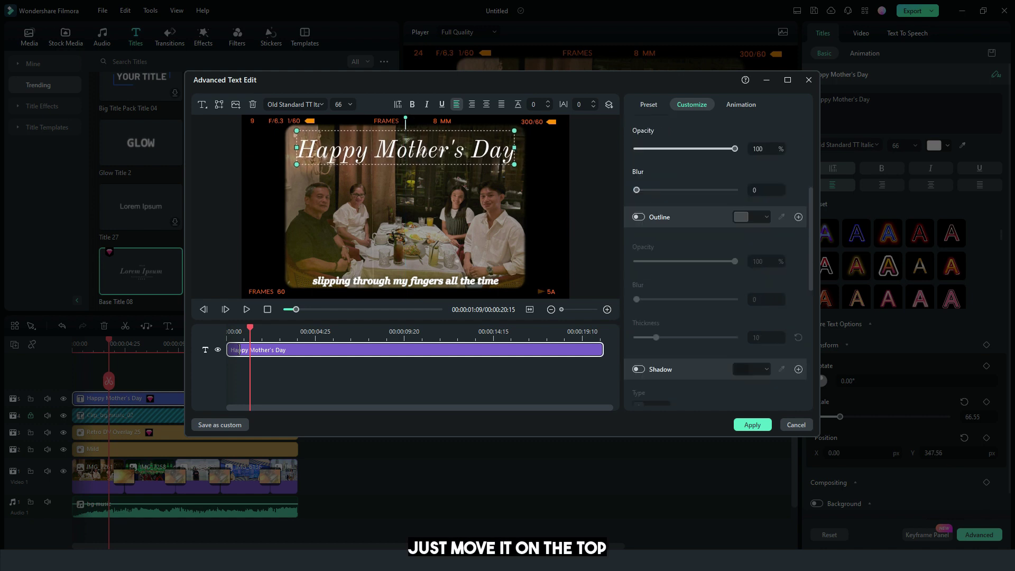
scroll(718, 261, "down", 3)
scroll(718, 262, "down", 2)
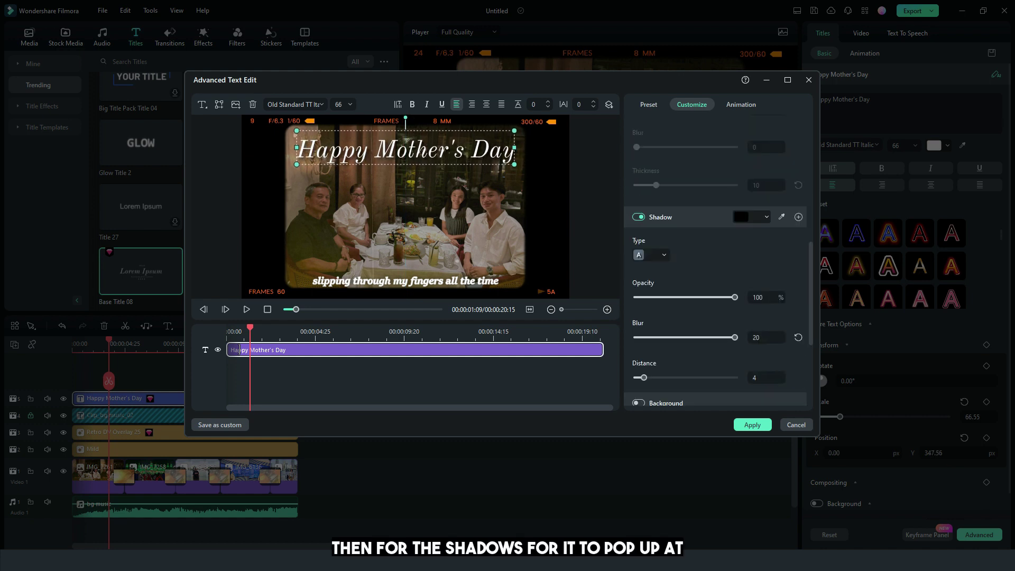
scroll(718, 262, "down", 1)
scroll(719, 262, "up", 1)
scroll(717, 262, "up", 2)
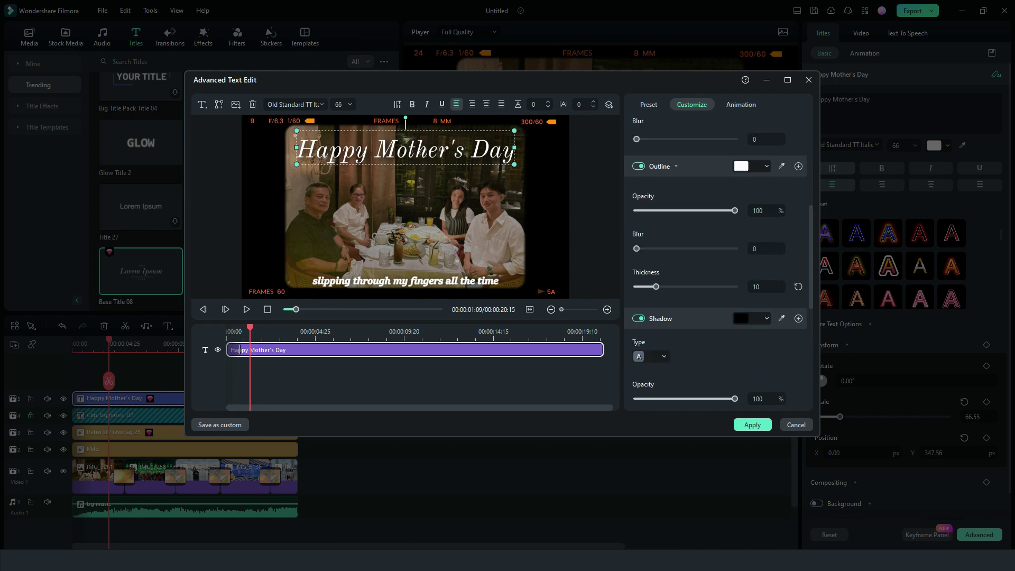
left_click_drag(665, 210, 637, 211)
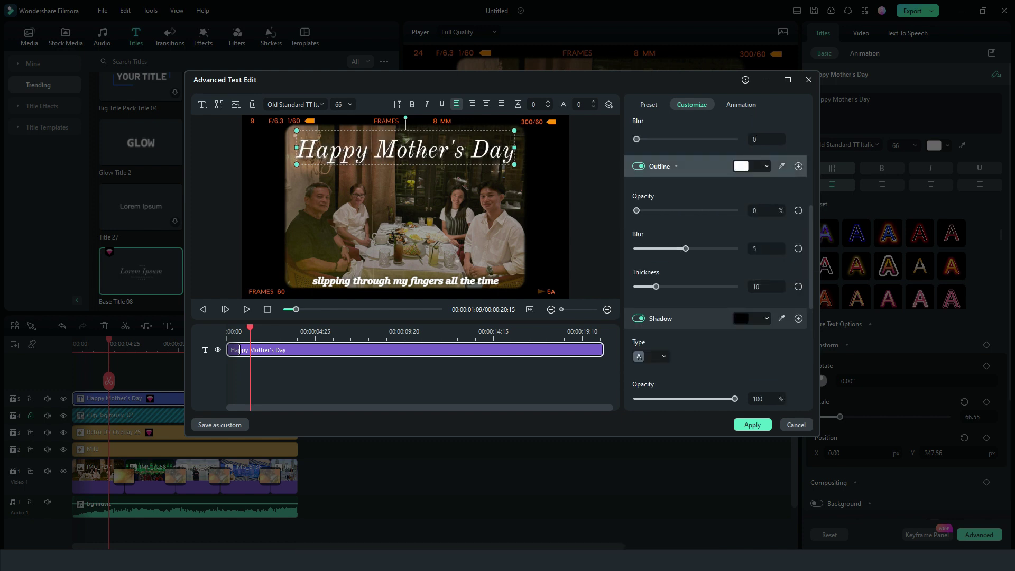
left_click_drag(675, 287, 654, 286)
left_click_drag(685, 249, 715, 249)
left_click_drag(637, 210, 734, 210)
left_click_drag(655, 286, 650, 286)
left_click_drag(715, 248, 655, 248)
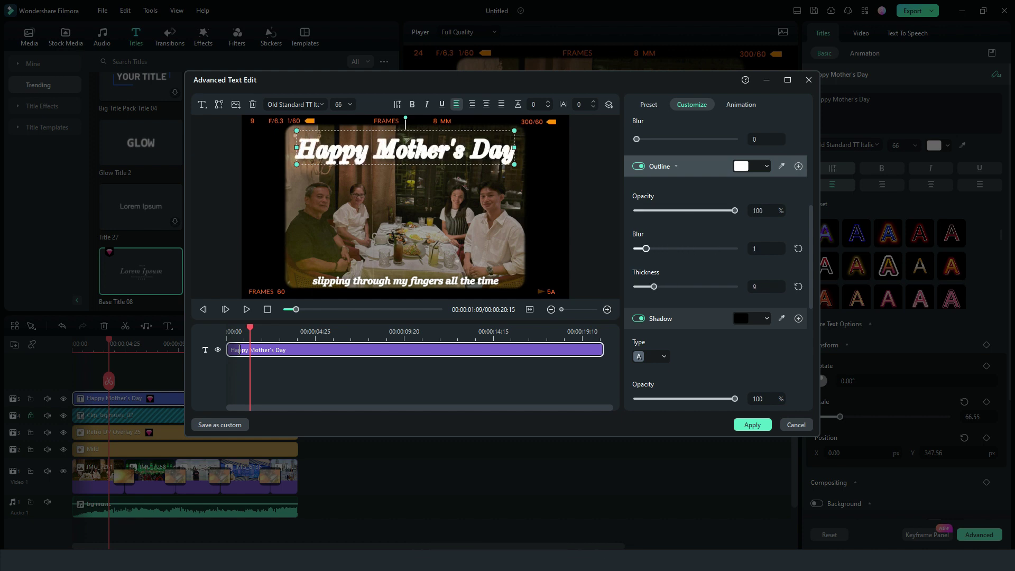
scroll(740, 302, "up", 1)
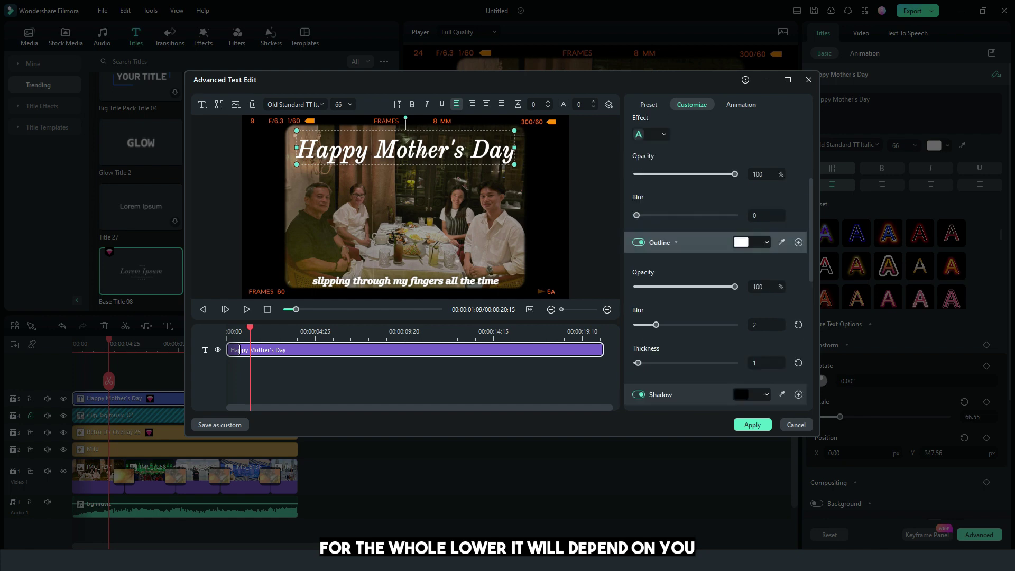
scroll(739, 302, "up", 2)
scroll(719, 262, "up", 2)
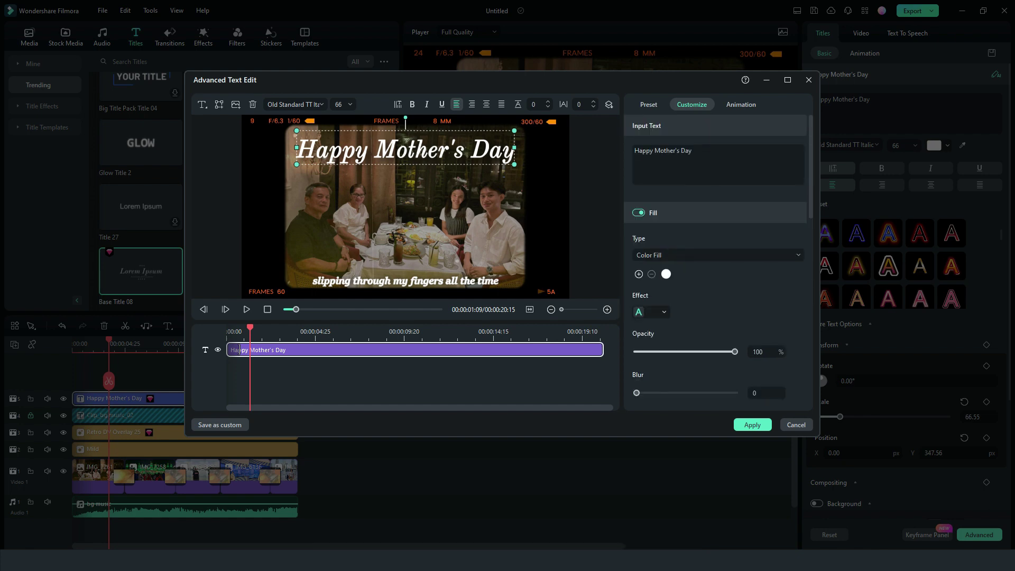
left_click(753, 424)
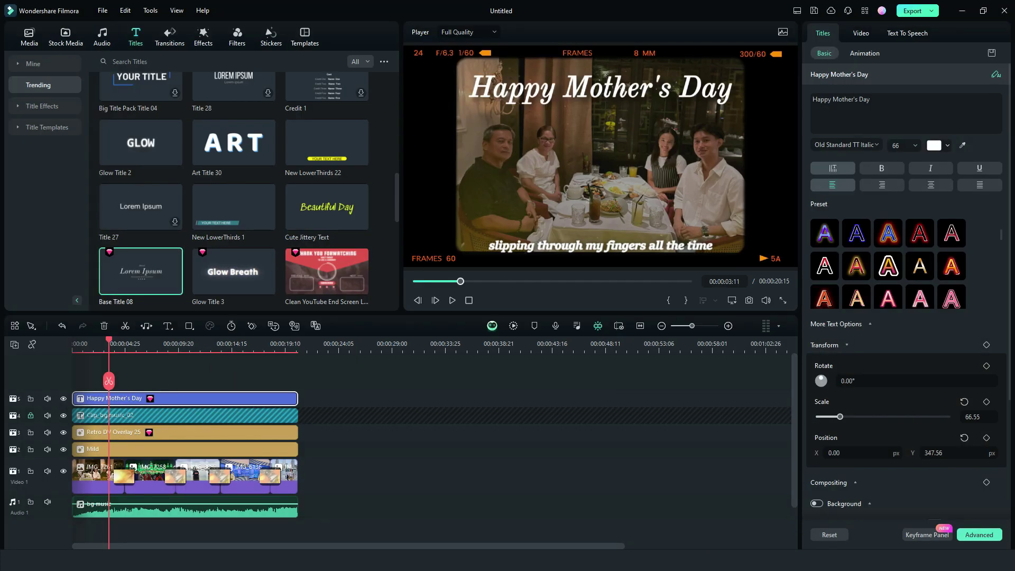
- Unlock track 4 and scale the lyric subtitles to 84.35%, moving them slightly up
left_click(30, 415)
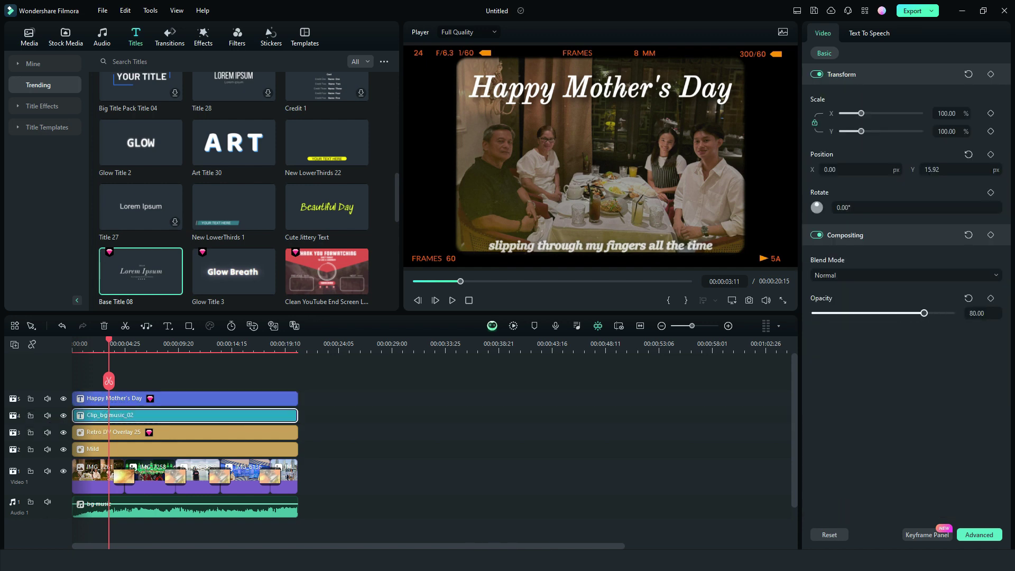
left_click_drag(861, 114, 858, 114)
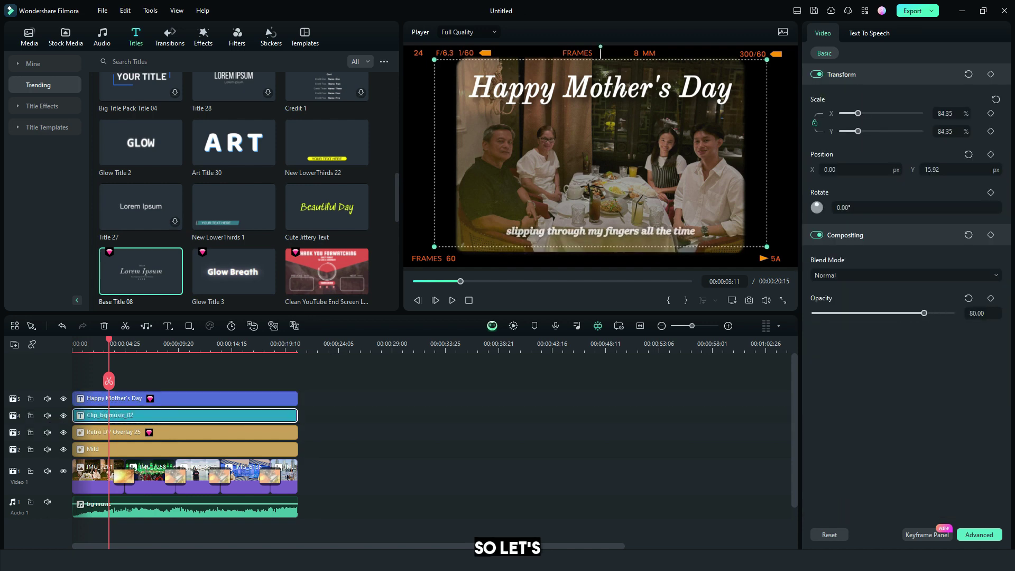
left_click_drag(601, 245, 600, 239)
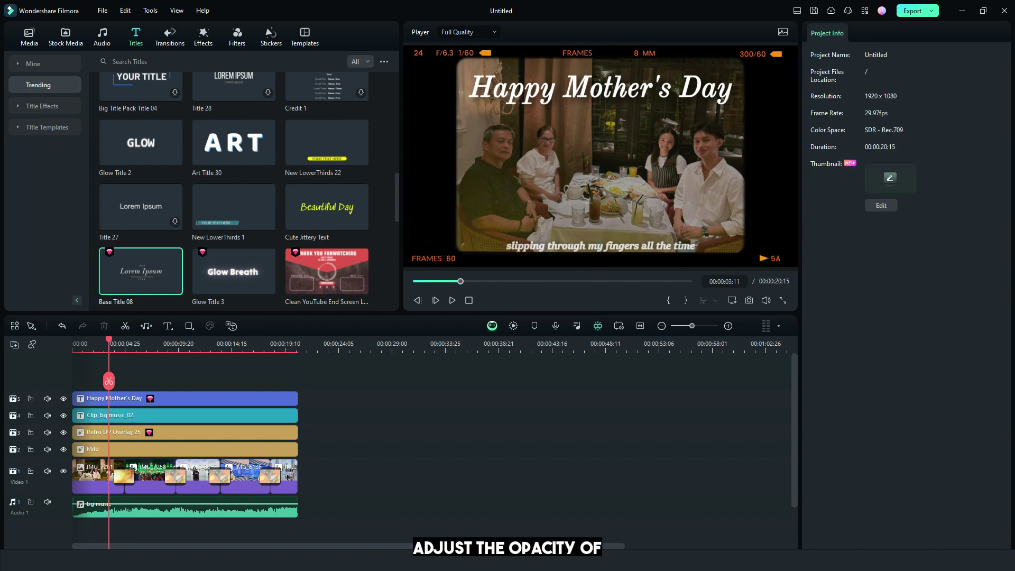
- Replay the project and trim the title clip's end to 00:00:04:23
key("Home")
key("space")
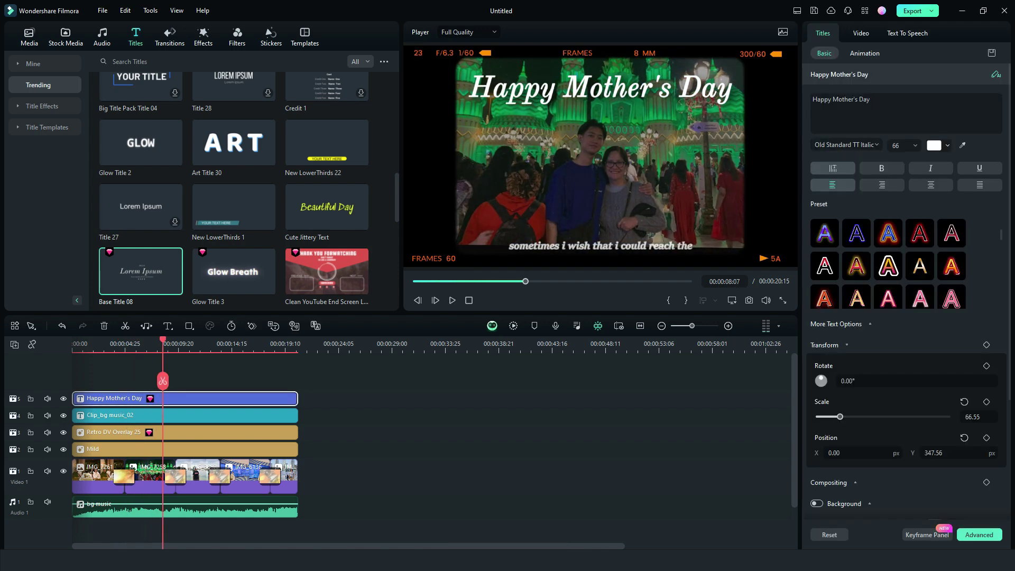
left_click_drag(298, 398, 125, 398)
- Give the title the Appearing entrance animation and preview it
left_click(107, 343)
left_click(865, 54)
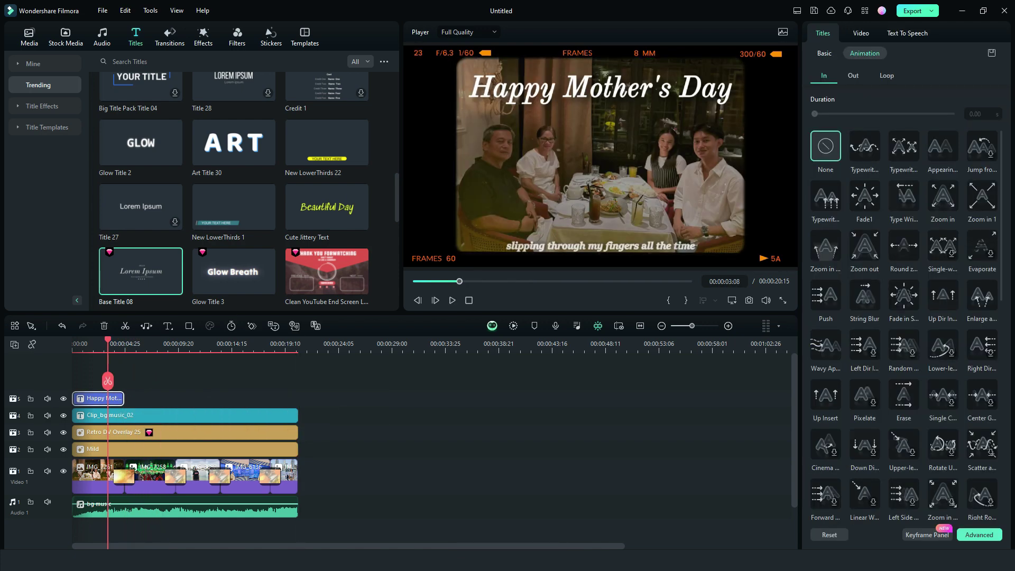
left_click(943, 145)
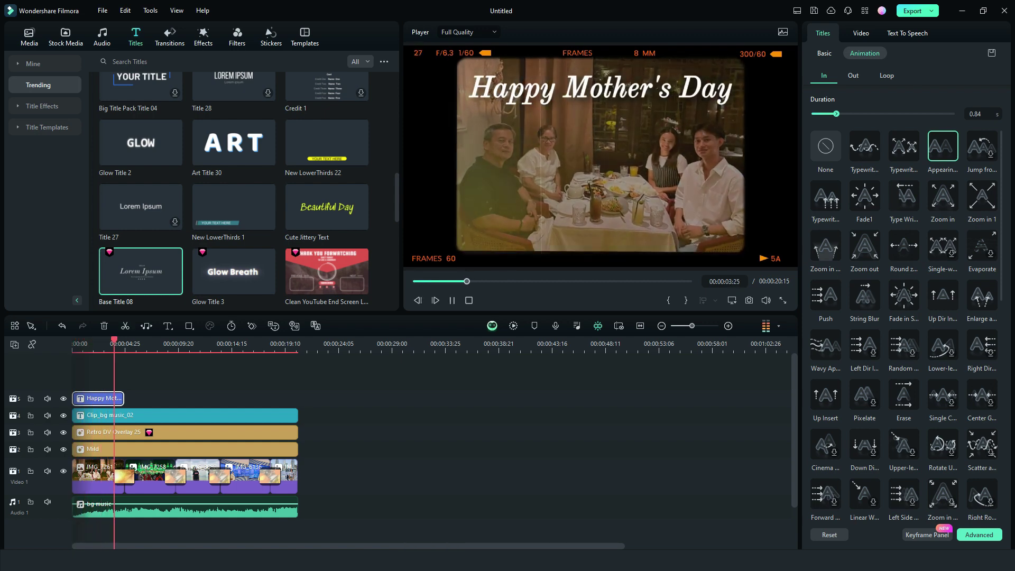
key("space")
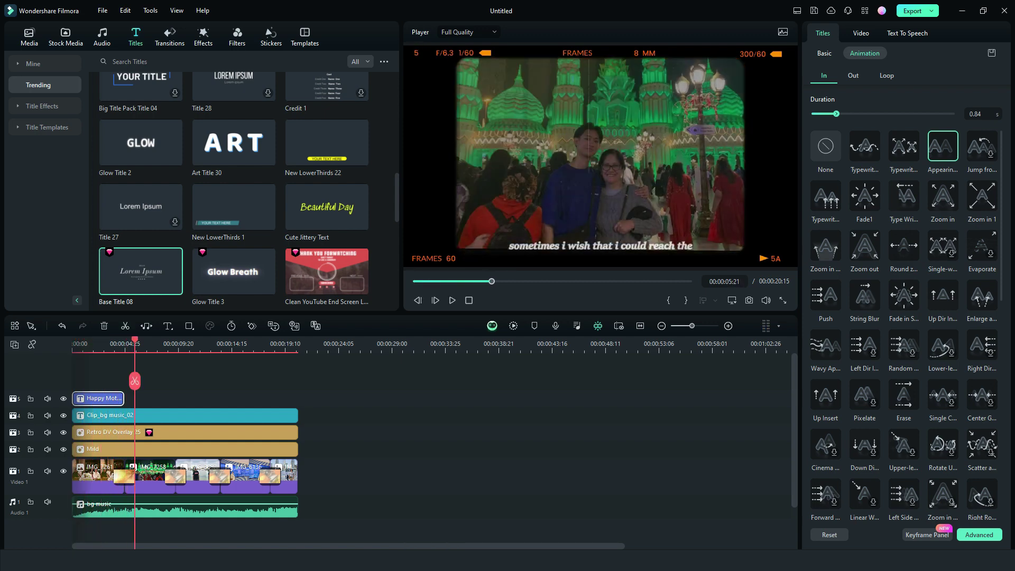
- Set Fade1 as the title's exit animation and replay the project from the start
left_click(853, 75)
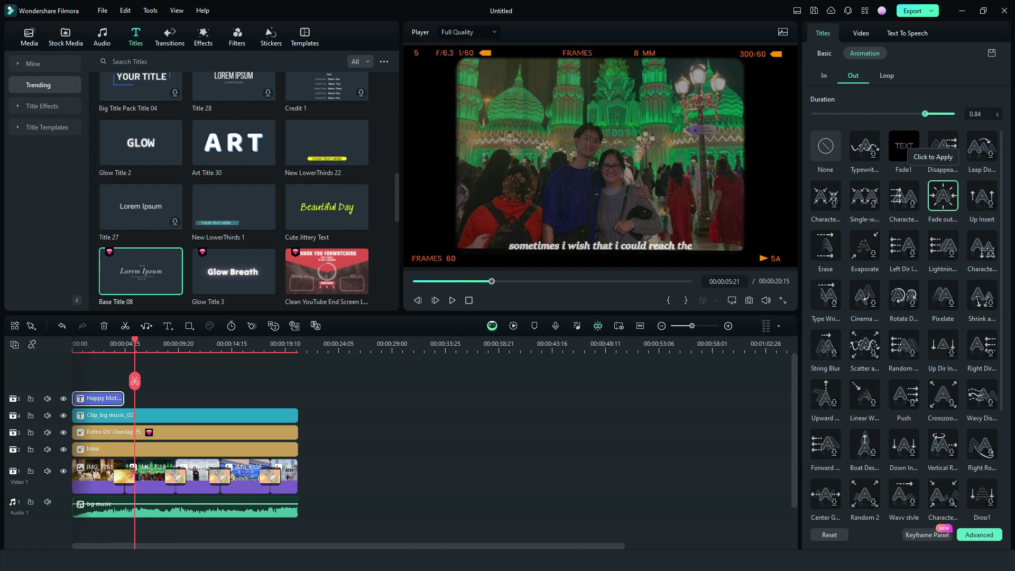
key("Home")
key("space")
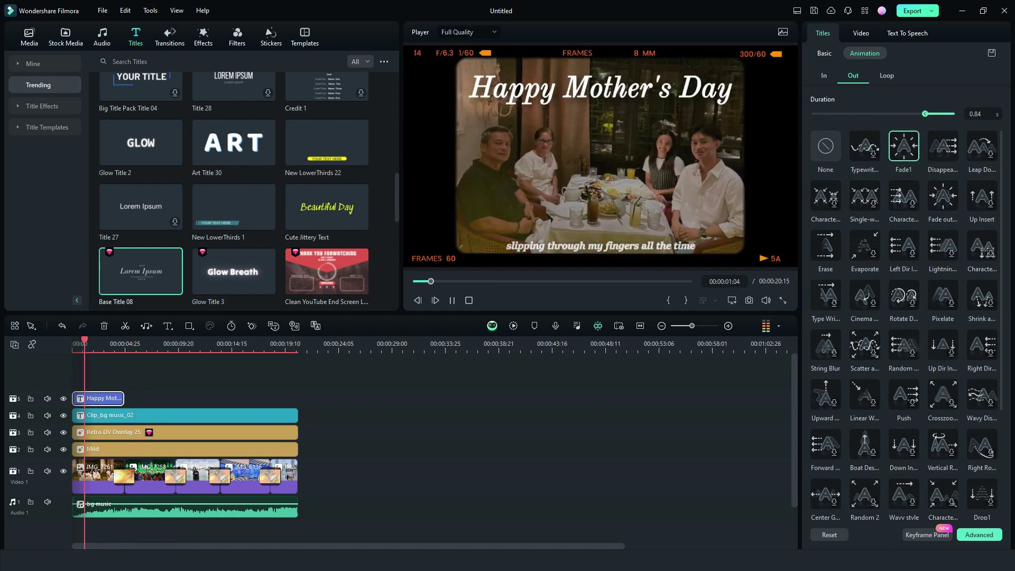